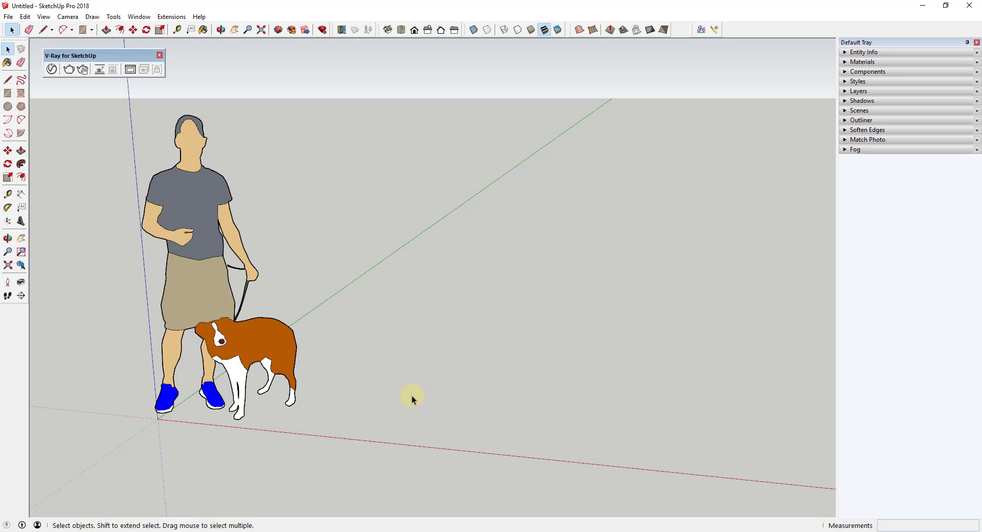
# Step: Draw a ground rectangle about 5' 5" by 14' 4 9/16" beside the figure and reverse its face
pyautogui.press('r')
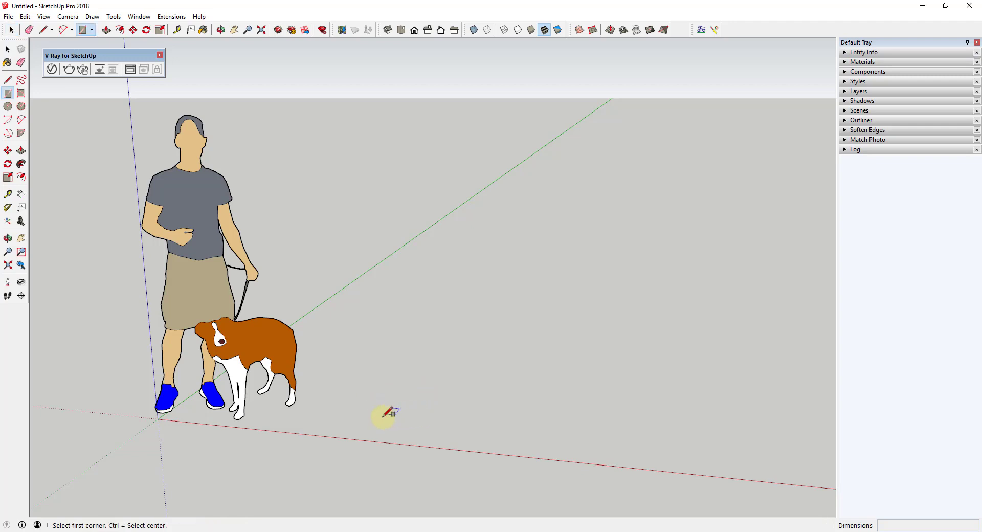
pyautogui.click(379, 418)
pyautogui.click(632, 277)
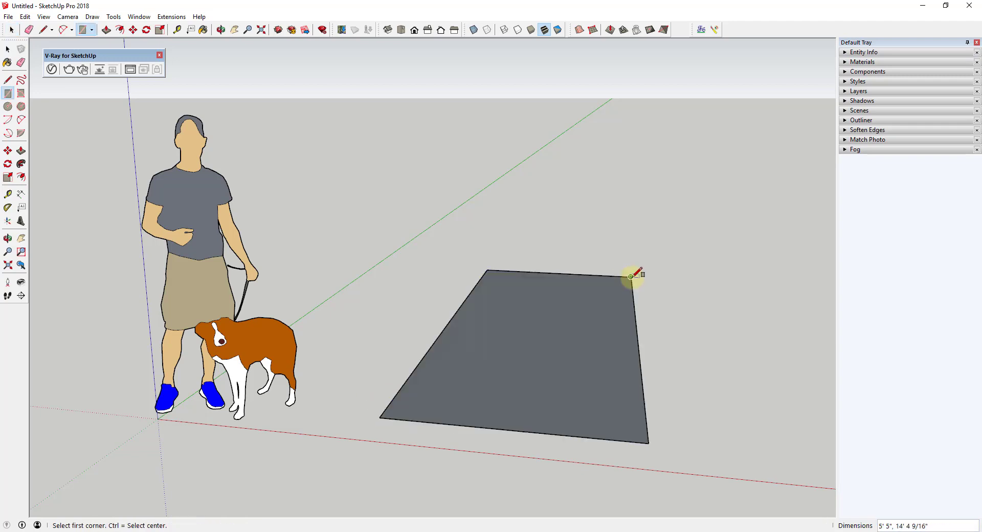
pyautogui.press('space')
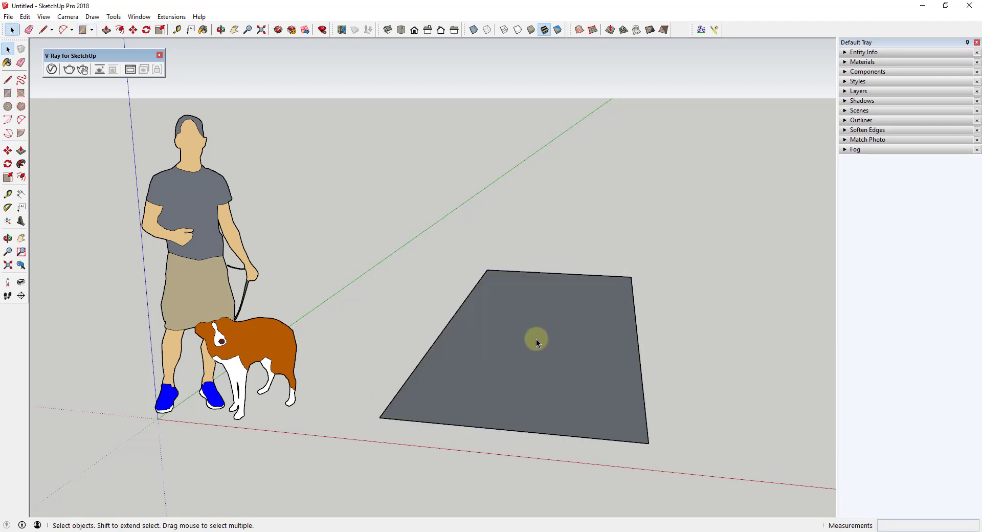
pyautogui.rightClick(523, 351)
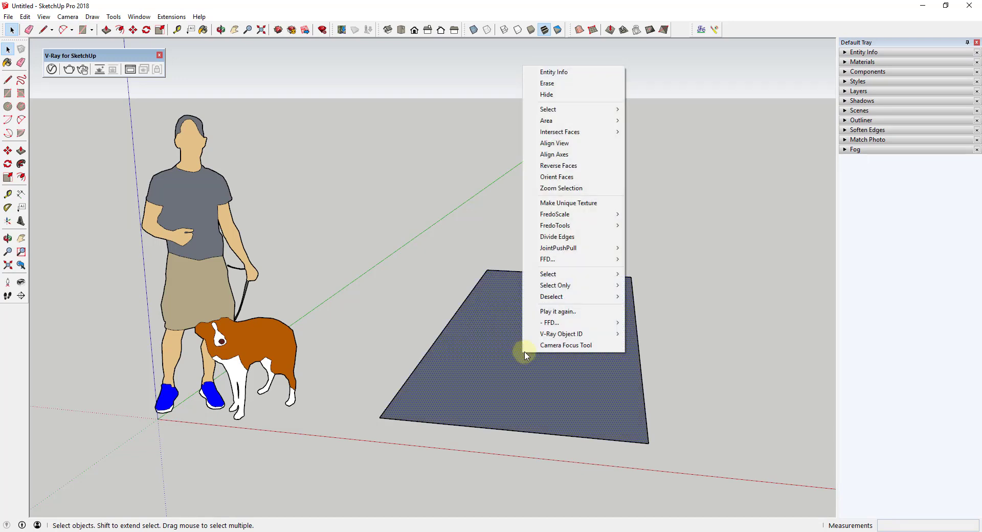
pyautogui.click(574, 170)
pyautogui.moveTo(649, 432); pyautogui.dragTo(560, 337, button='middle')
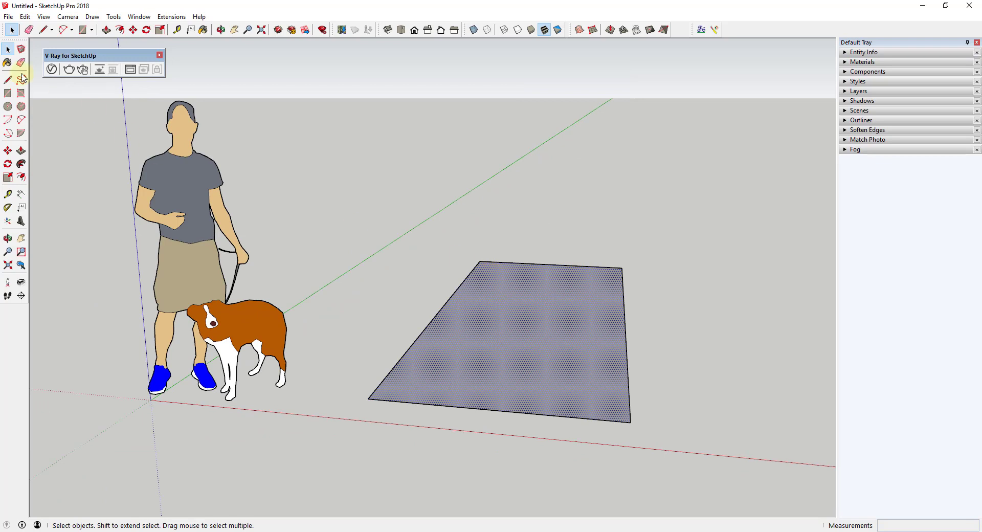
# Step: Open the V-Ray Asset Editor with its material library expanded and move it off the rectangle
pyautogui.click(52, 70)
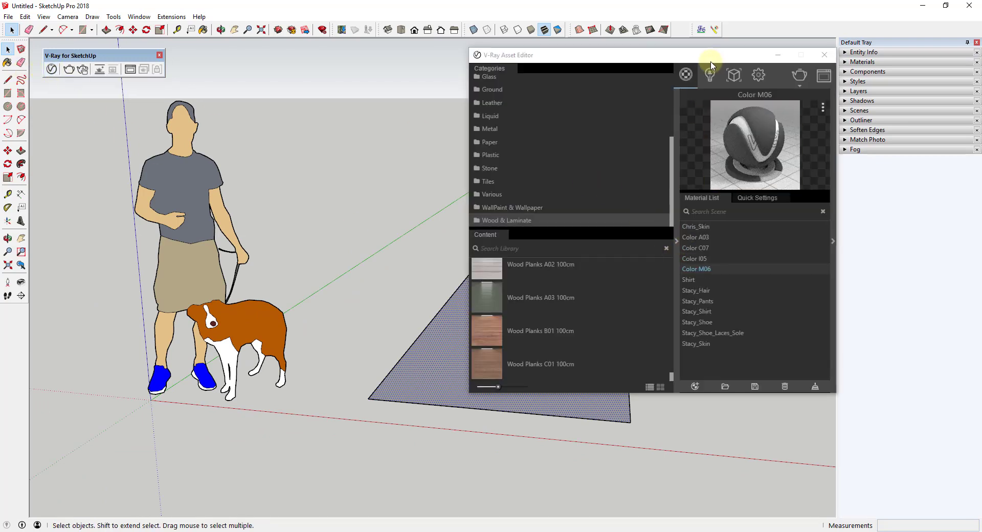
pyautogui.moveTo(704, 57); pyautogui.dragTo(762, 46)
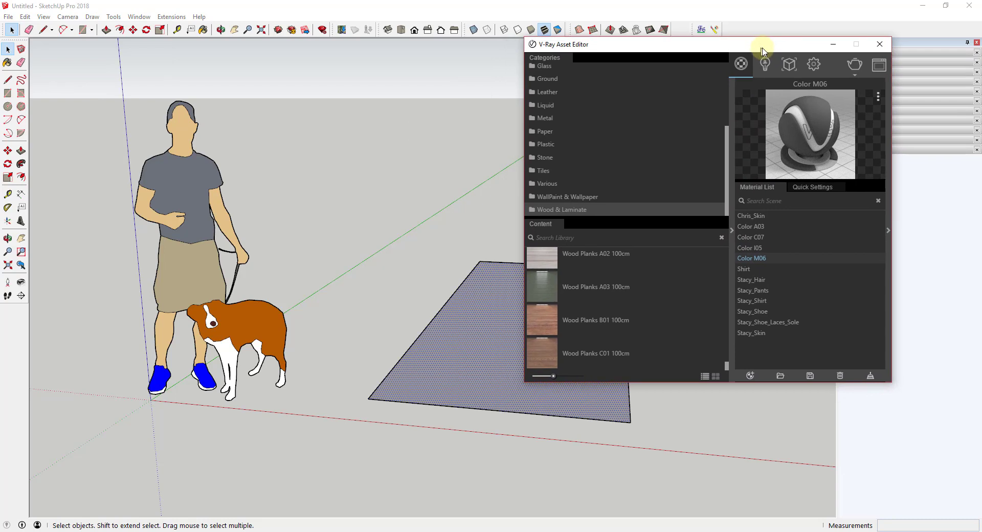
pyautogui.click(730, 230)
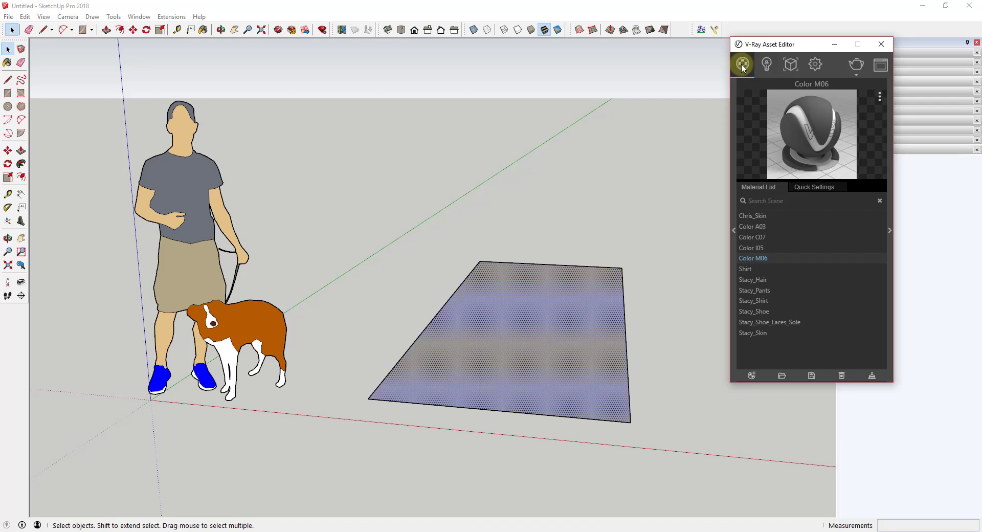
pyautogui.click(734, 231)
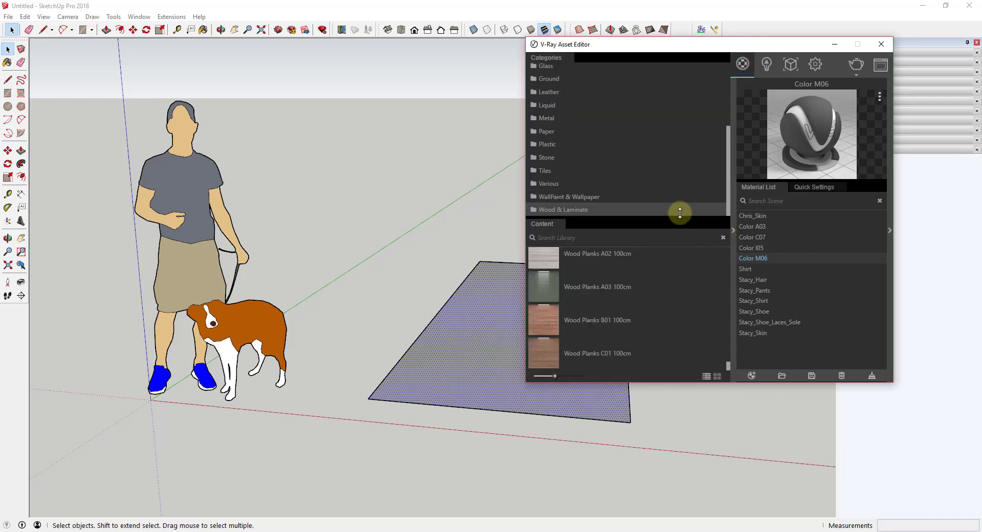
# Step: Browse the V-Ray library's material categories and the materials in Wood & Laminate
pyautogui.scroll(3, 614, 134)
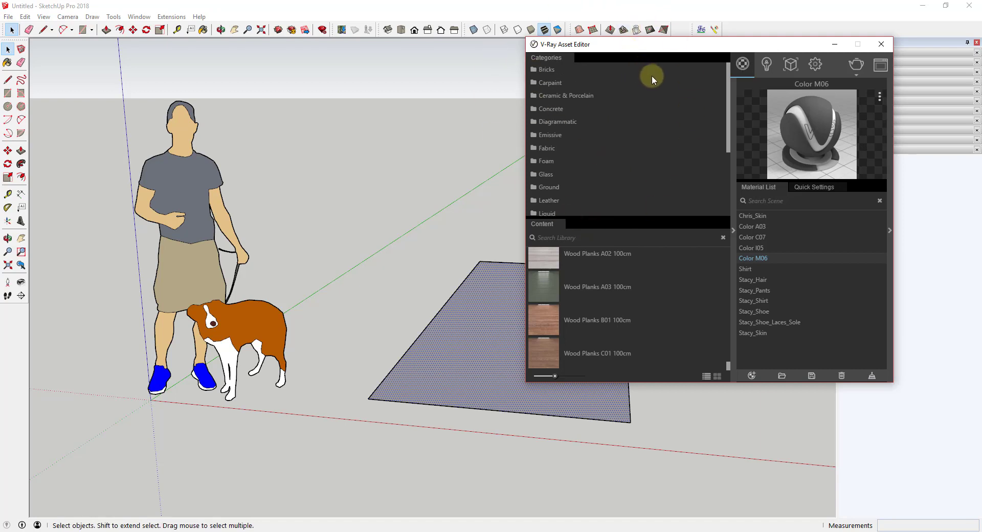
pyautogui.scroll(-3, 637, 118)
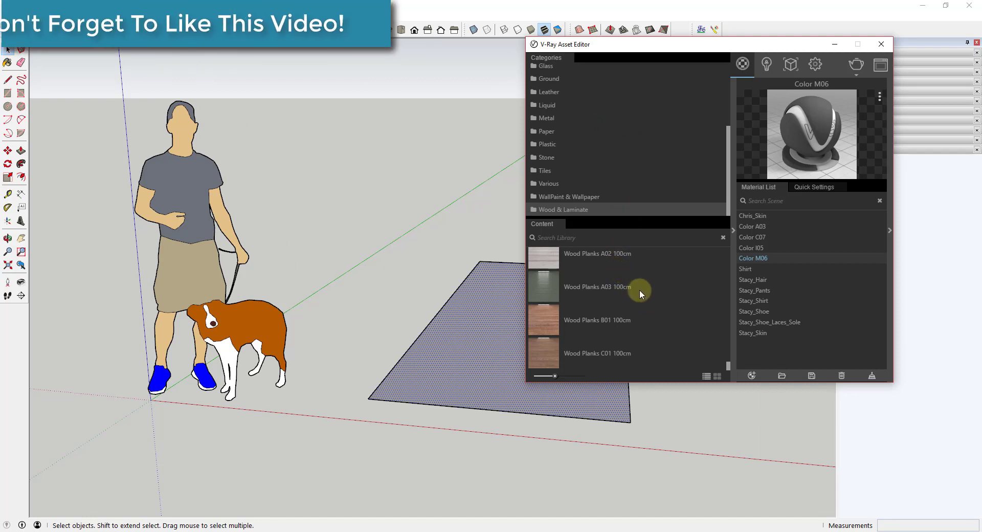
pyautogui.scroll(-6, 583, 315)
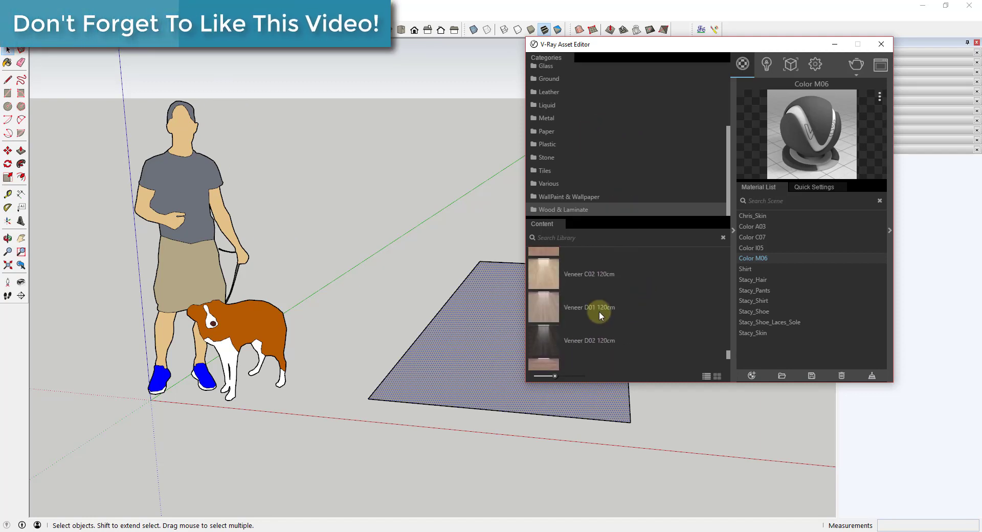
pyautogui.scroll(3, 624, 271)
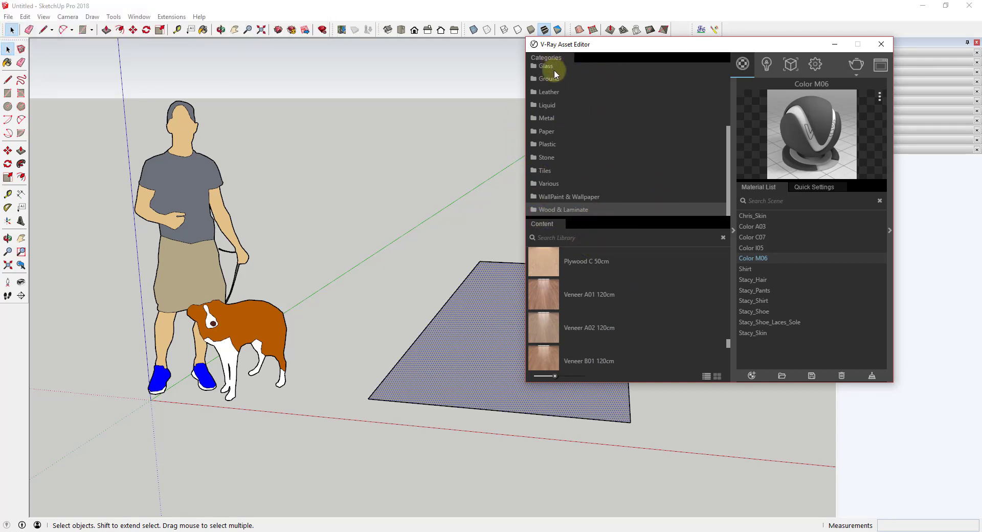
pyautogui.scroll(3, 599, 284)
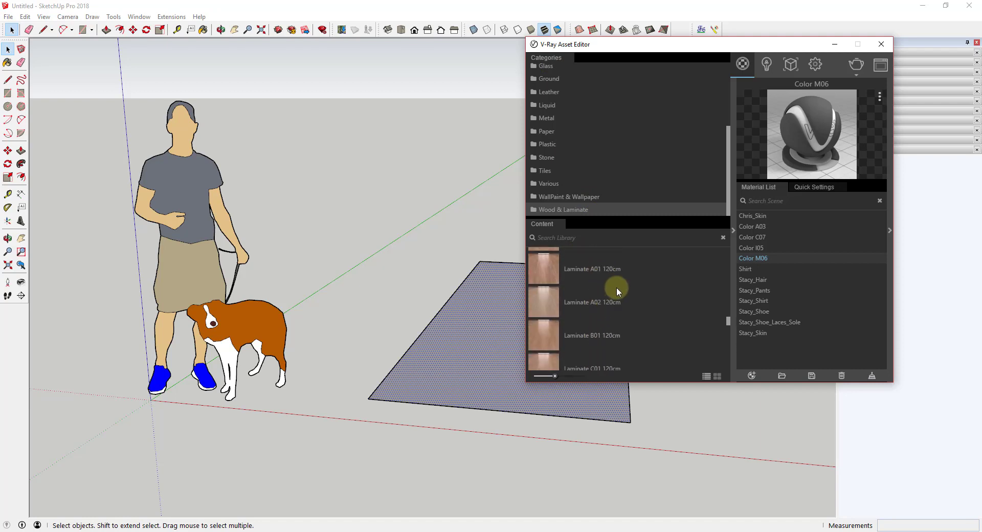
pyautogui.scroll(3, 617, 289)
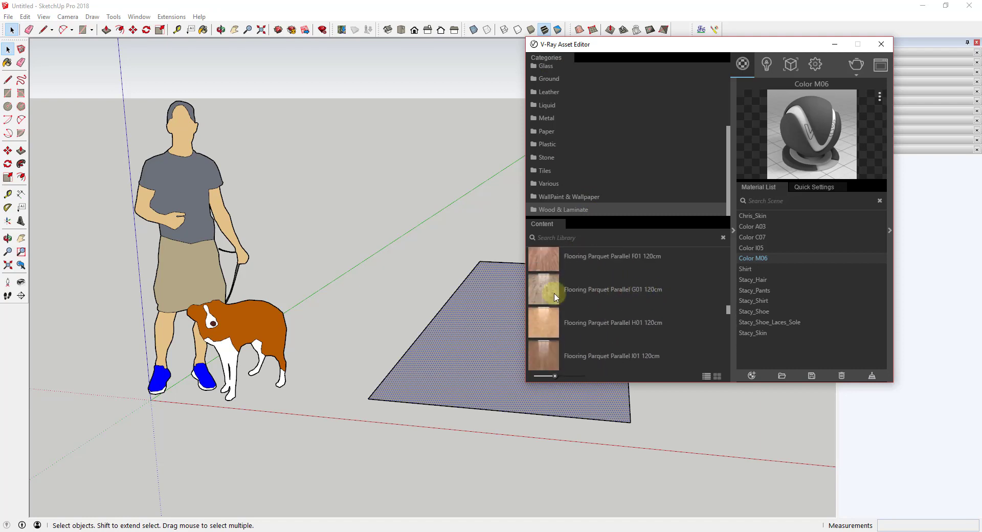
pyautogui.scroll(1, 637, 297)
pyautogui.scroll(-3, 598, 276)
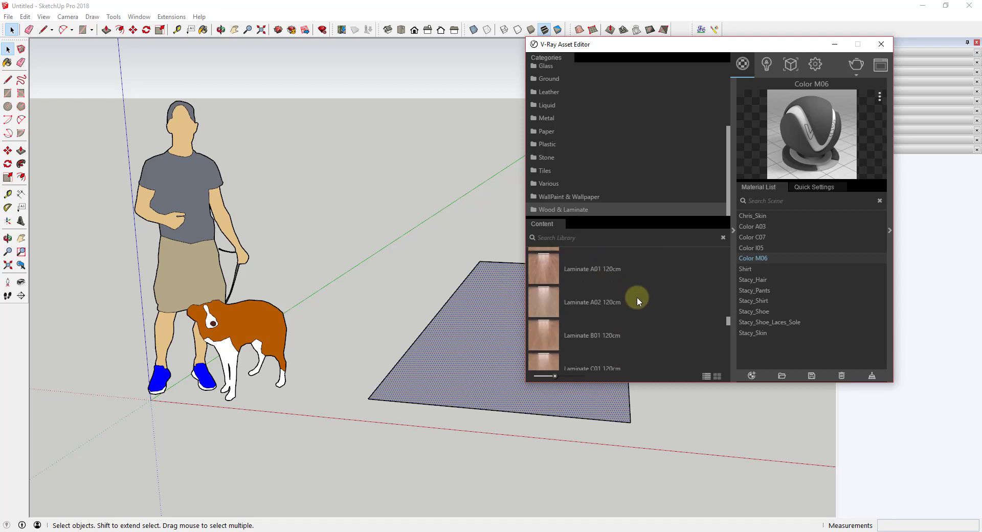
# Step: Add Flooring Parquet Parallel G01 120cm from the Wood & Laminate library to the scene's material list
pyautogui.scroll(3, 634, 297)
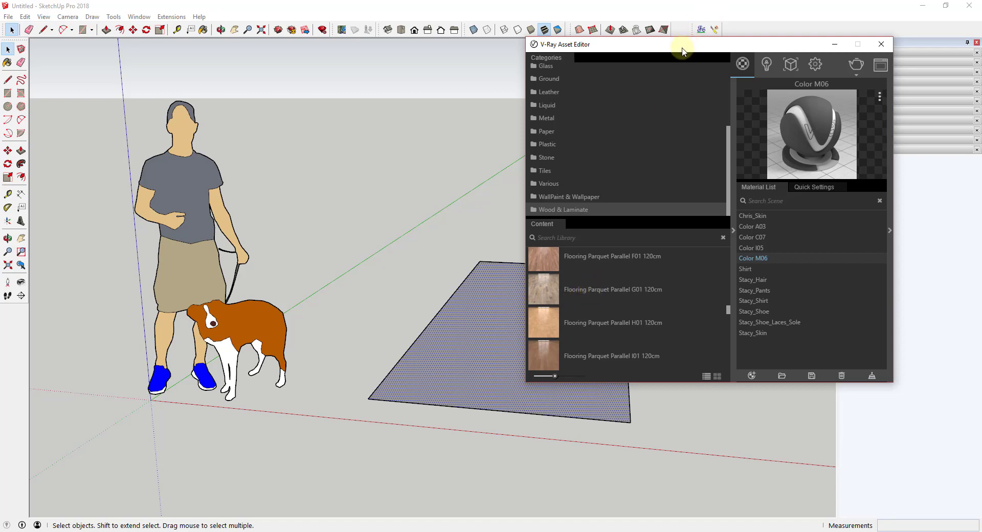
pyautogui.moveTo(681, 46); pyautogui.dragTo(727, 25)
pyautogui.moveTo(544, 302)
pyautogui.keyDown('shift'); pyautogui.mouseDown(button='middle')
pyautogui.moveTo(466, 318)
pyautogui.moveTo(460, 309)
pyautogui.mouseUp(button='middle'); pyautogui.keyUp('shift')
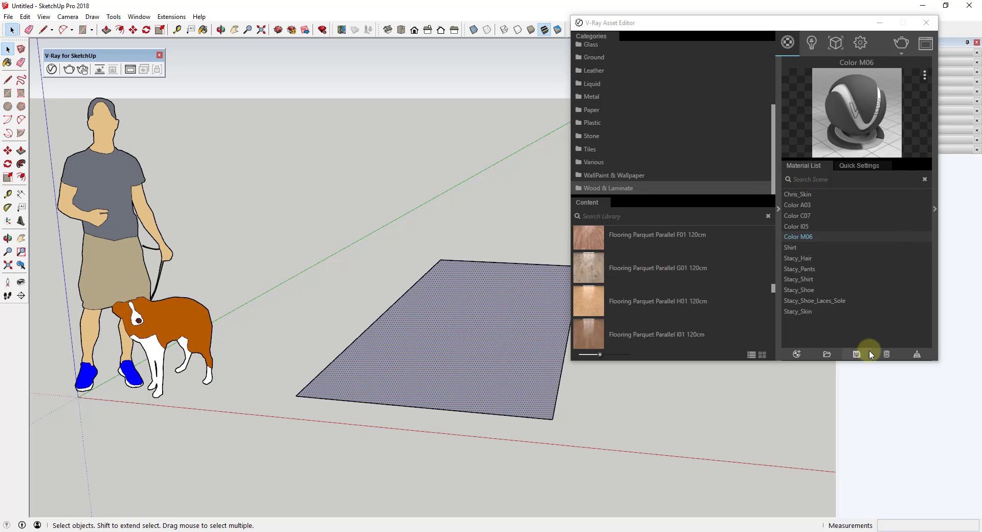
pyautogui.click(591, 270)
pyautogui.click(612, 274)
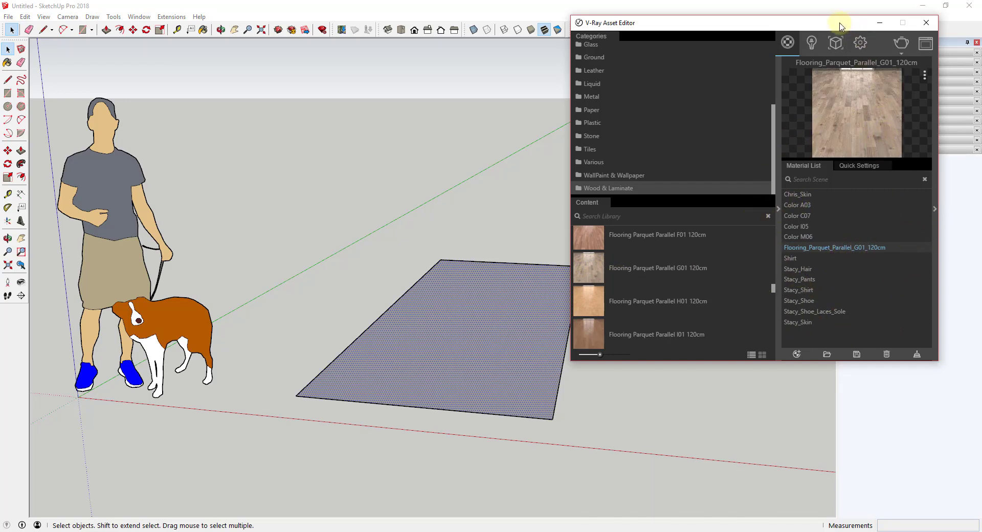
# Step: Display the In Model materials in SketchUp's material browser
pyautogui.moveTo(839, 26); pyautogui.dragTo(677, 34)
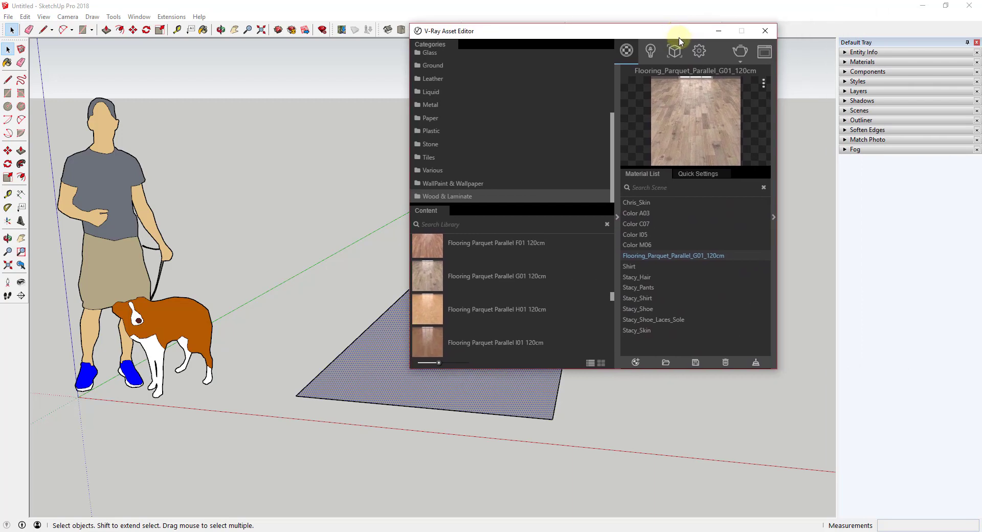
pyautogui.click(848, 62)
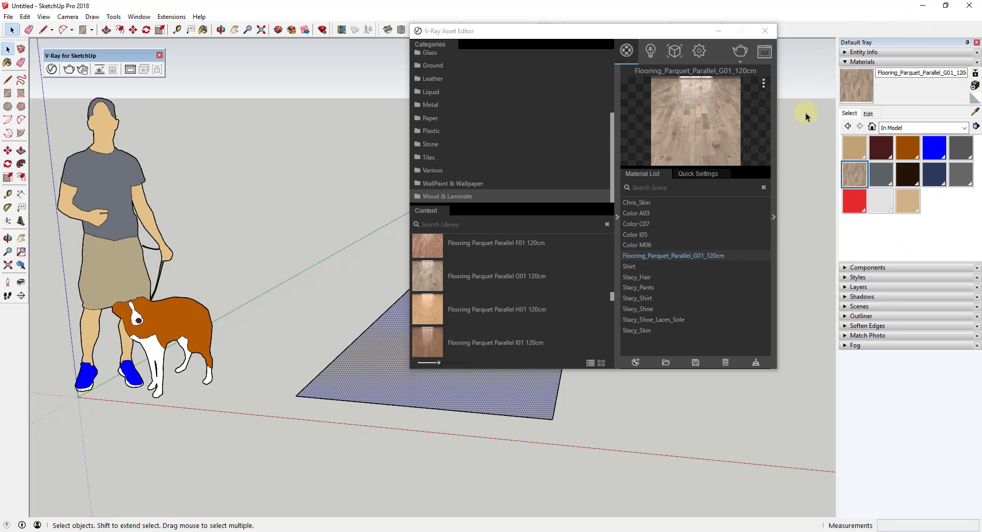
pyautogui.click(901, 129)
pyautogui.click(903, 139)
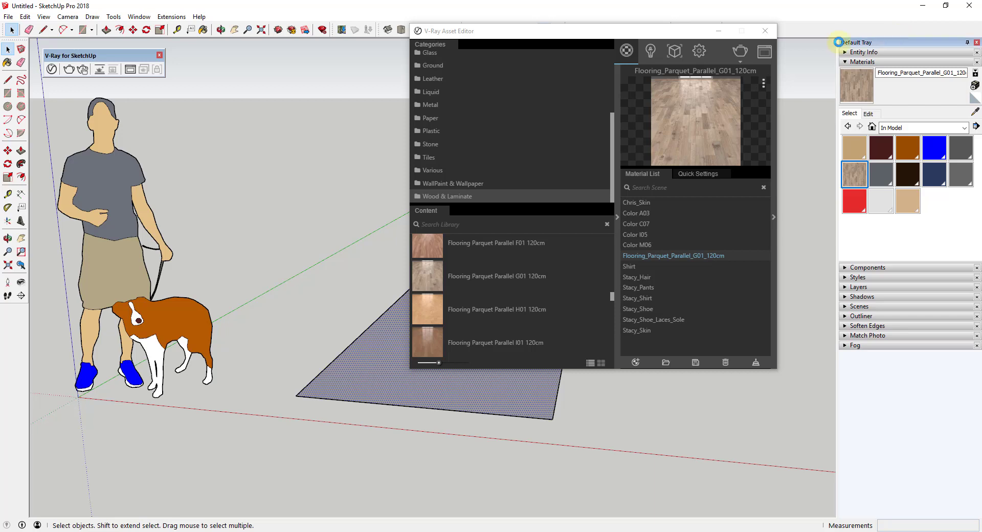
# Step: Close the V-Ray Asset Editor and refresh the In Model material collection, putting the Default Tray back in its docked place
pyautogui.moveTo(898, 41); pyautogui.dragTo(566, 45)
pyautogui.click(765, 30)
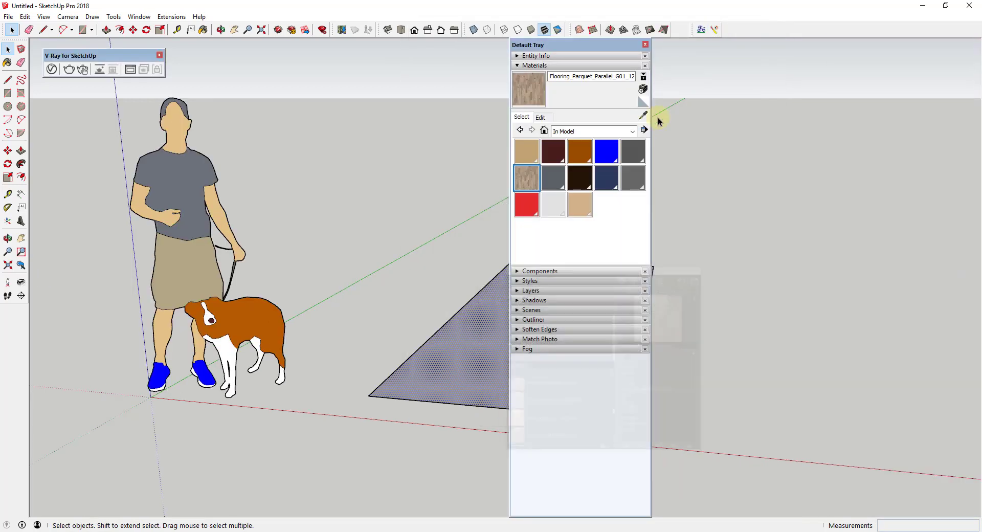
pyautogui.click(644, 130)
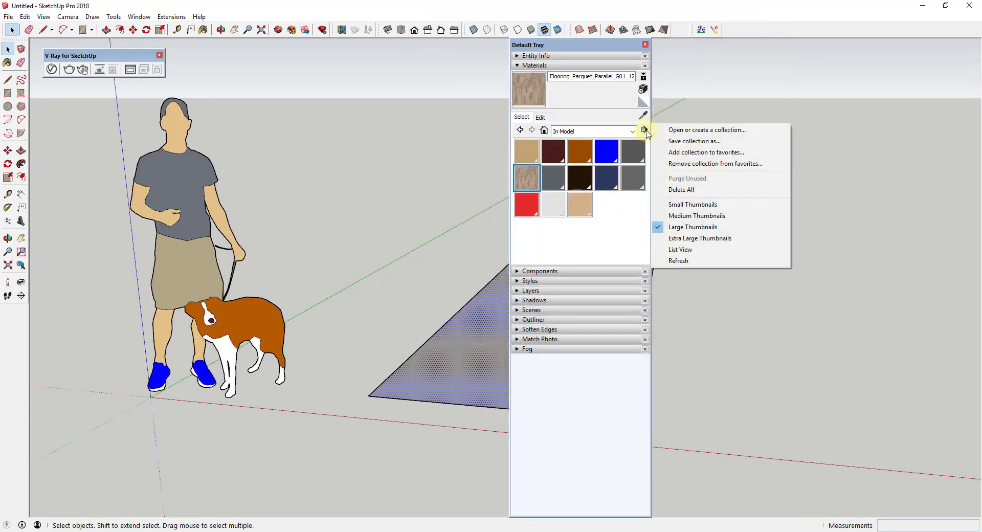
pyautogui.click(685, 261)
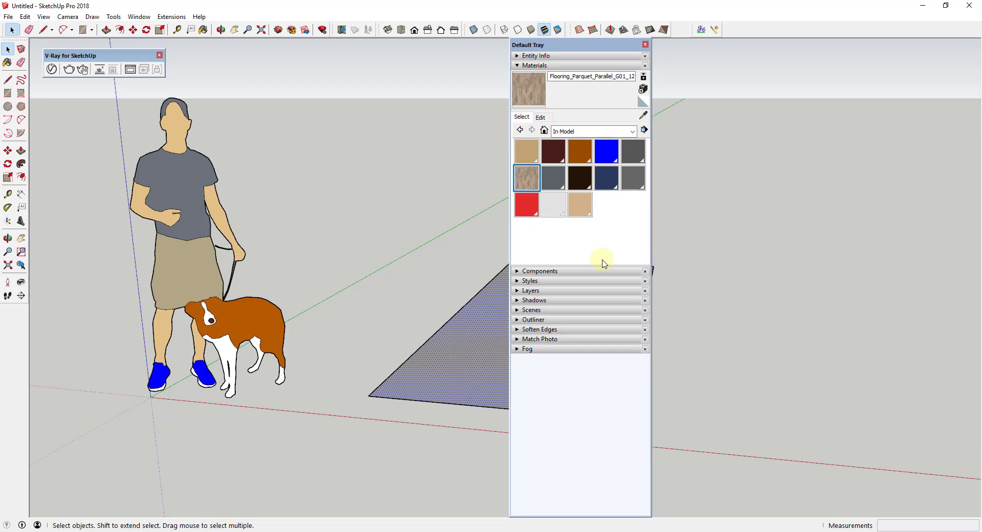
pyautogui.moveTo(567, 44); pyautogui.dragTo(964, 280)
pyautogui.click(685, 209)
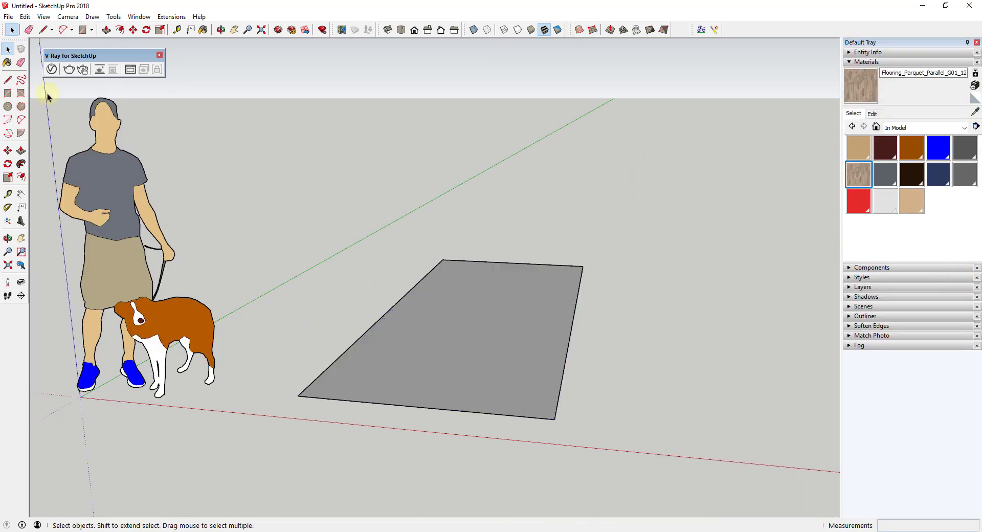
# Step: Apply the Flooring_Parquet_Parallel_G01_120cm material to the rectangle's face from the V-Ray Asset Editor, and minimize the editor
pyautogui.click(57, 71)
pyautogui.moveTo(651, 41); pyautogui.dragTo(687, 36)
pyautogui.click(514, 351)
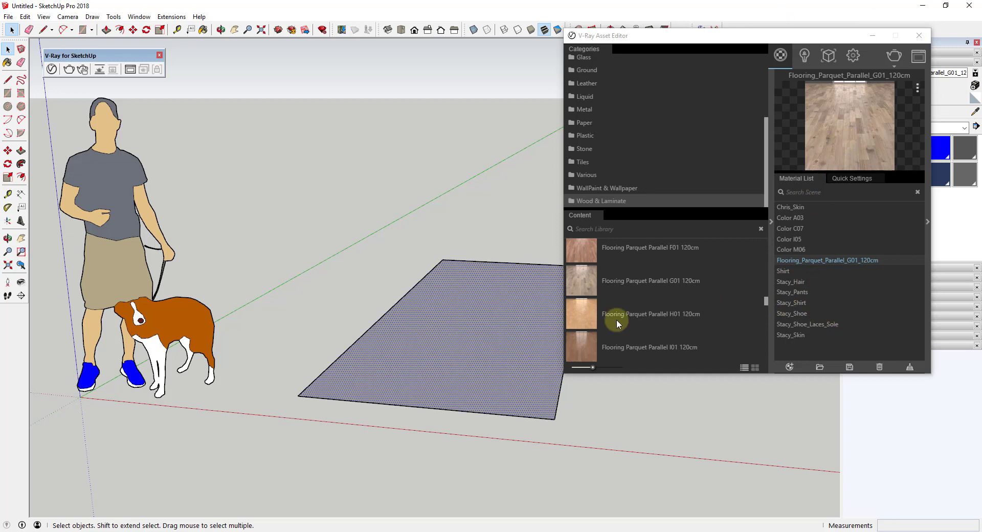
pyautogui.rightClick(822, 262)
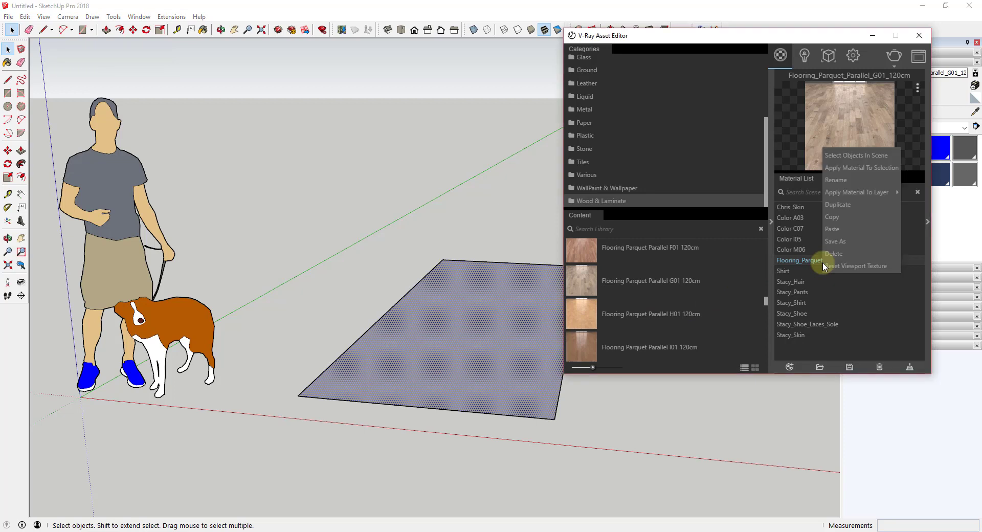
pyautogui.click(876, 170)
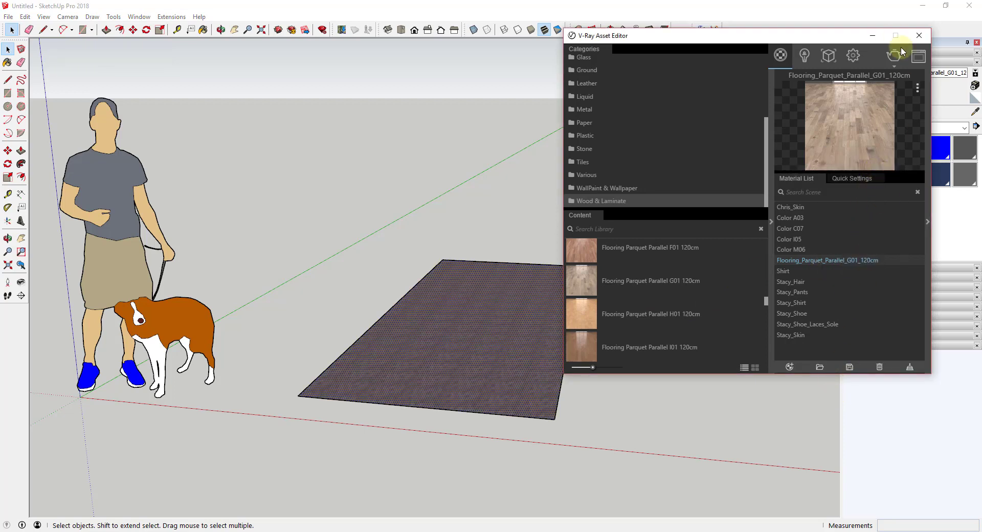
pyautogui.click(874, 39)
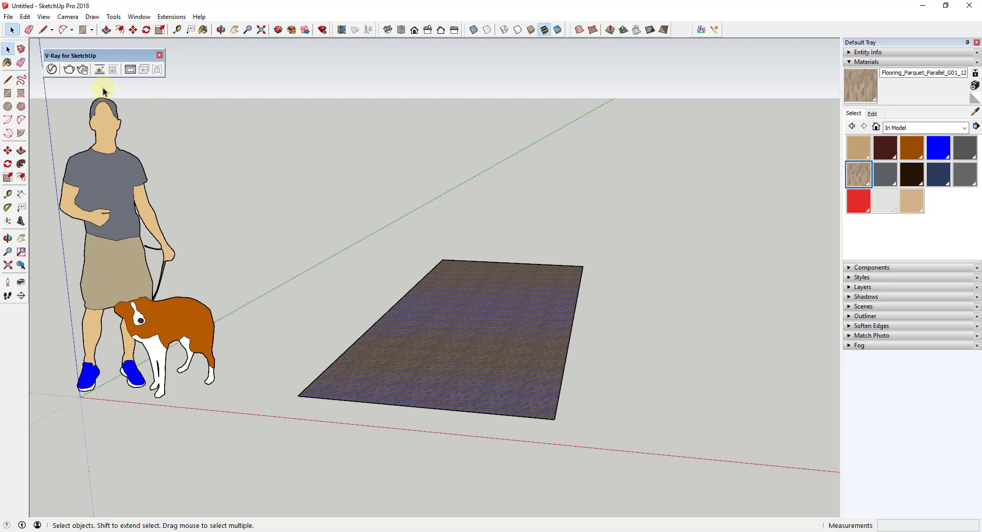
# Step: Examine the parquet texture on the rectangle up close and from above
pyautogui.moveTo(158, 132); pyautogui.dragTo(147, 92, button='middle')
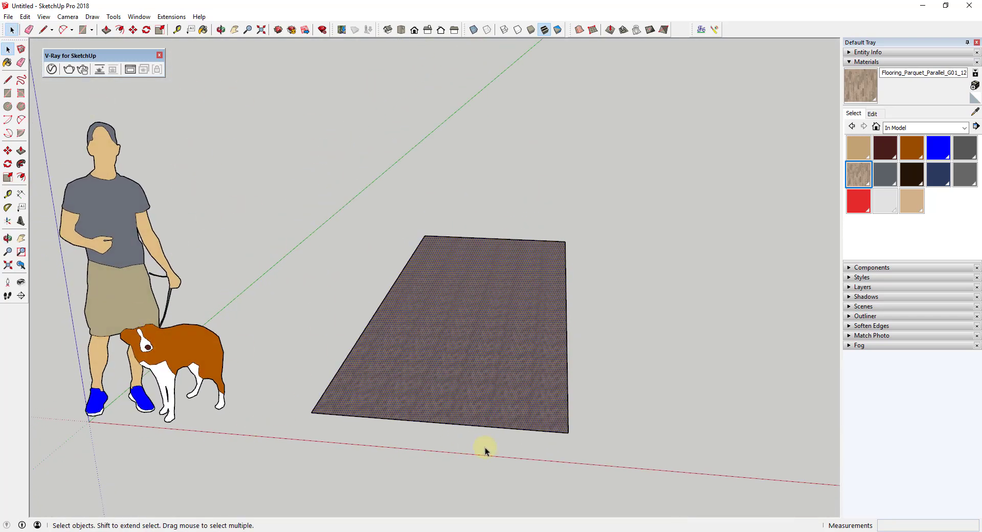
pyautogui.scroll(5, 489, 422)
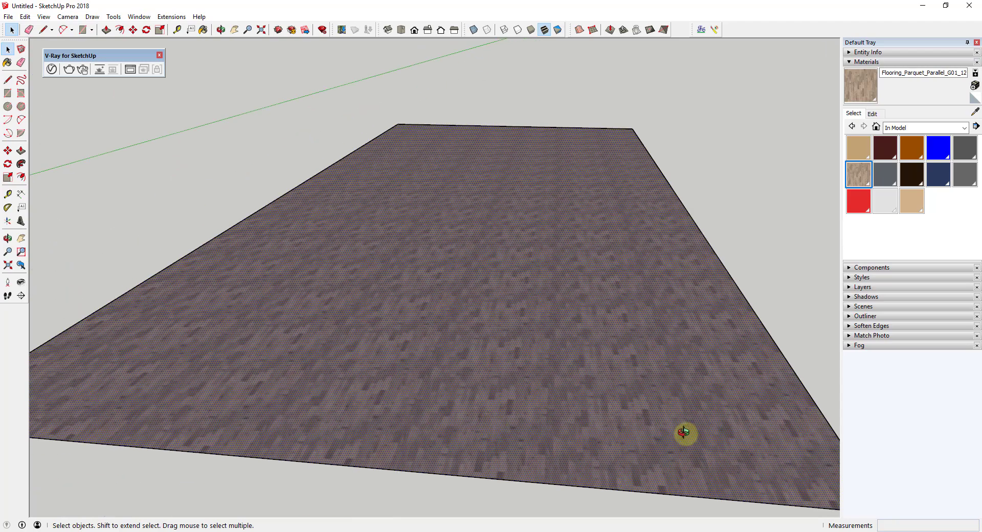
pyautogui.moveTo(684, 432); pyautogui.dragTo(449, 323, button='middle')
pyautogui.scroll(-3, 401, 320)
pyautogui.scroll(-4, 449, 323)
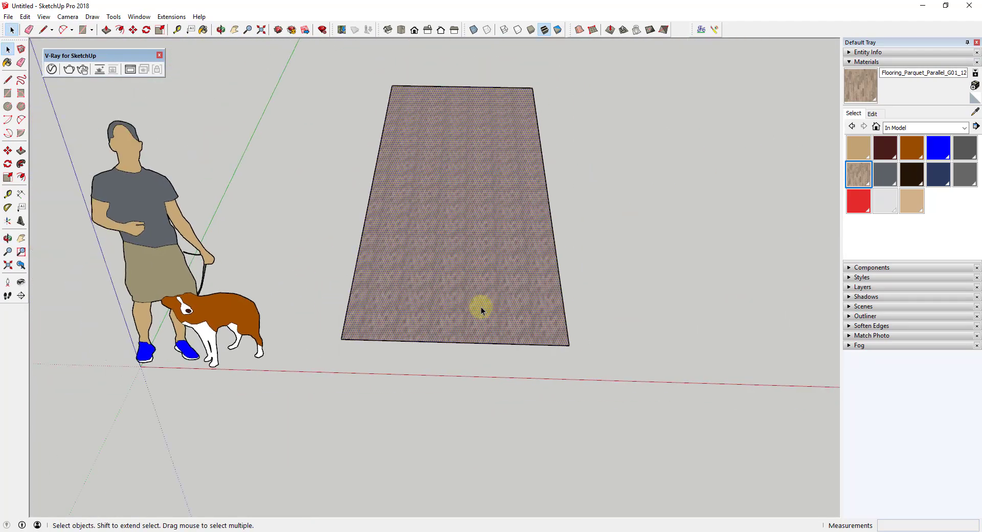
pyautogui.scroll(2, 498, 298)
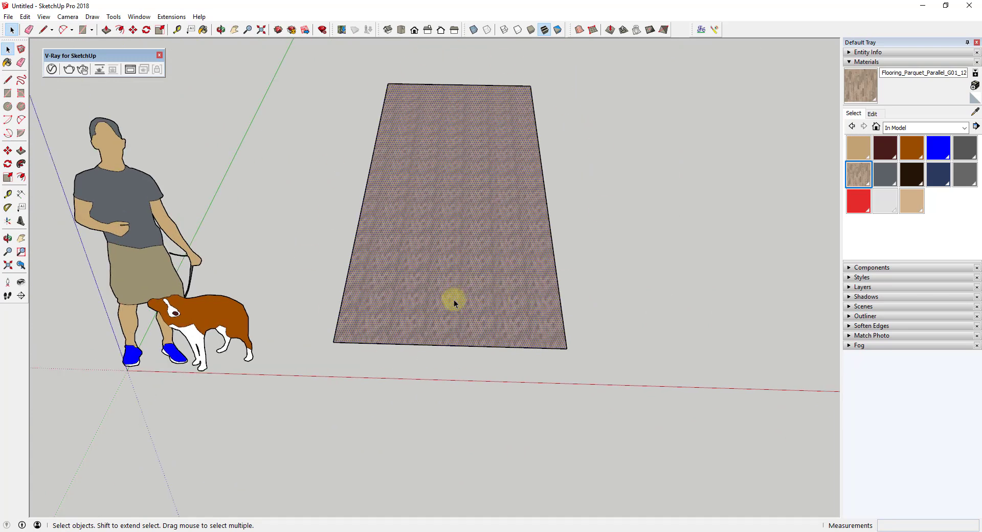
pyautogui.scroll(1, 502, 211)
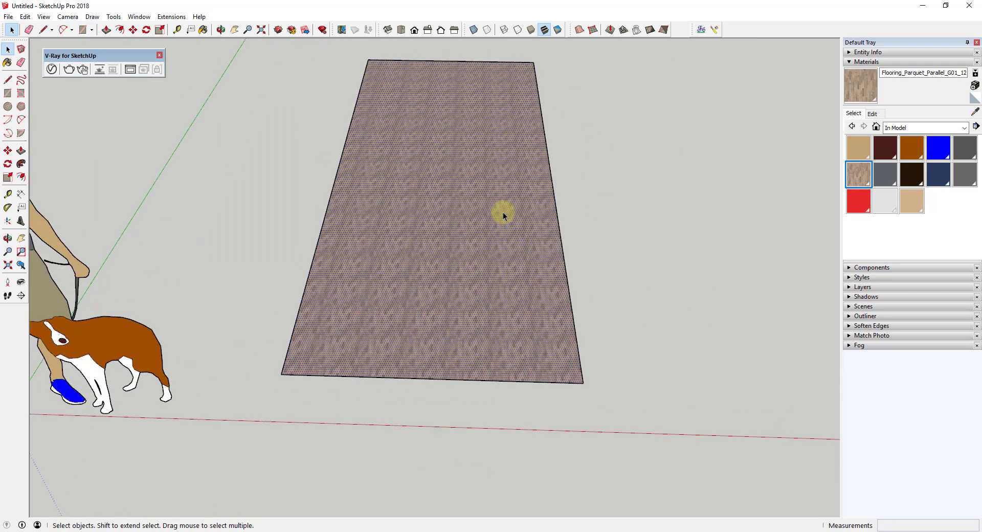
# Step: Set the Flooring_Parquet_Parallel_G01_120cm material's texture width to 36 inches with the aspect ratio locked
pyautogui.click(872, 115)
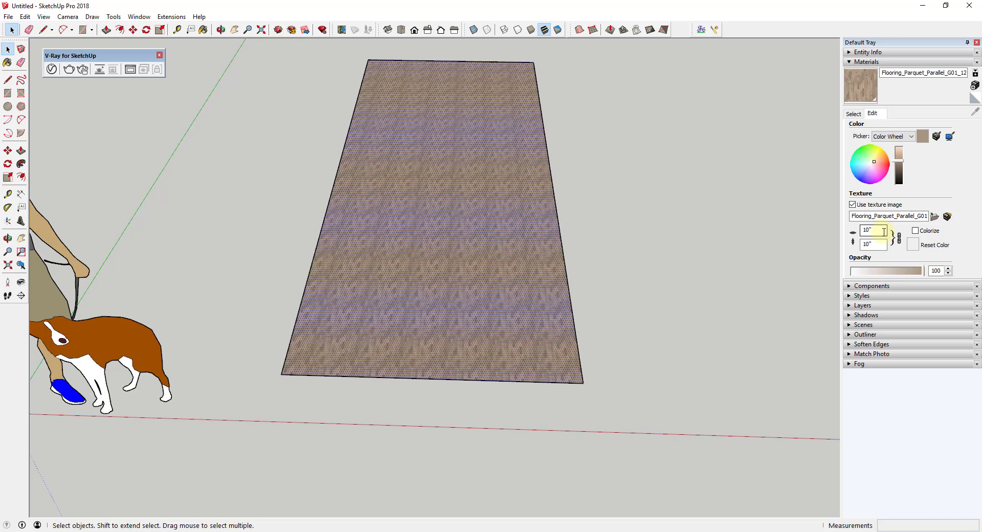
pyautogui.moveTo(859, 215); pyautogui.dragTo(915, 215)
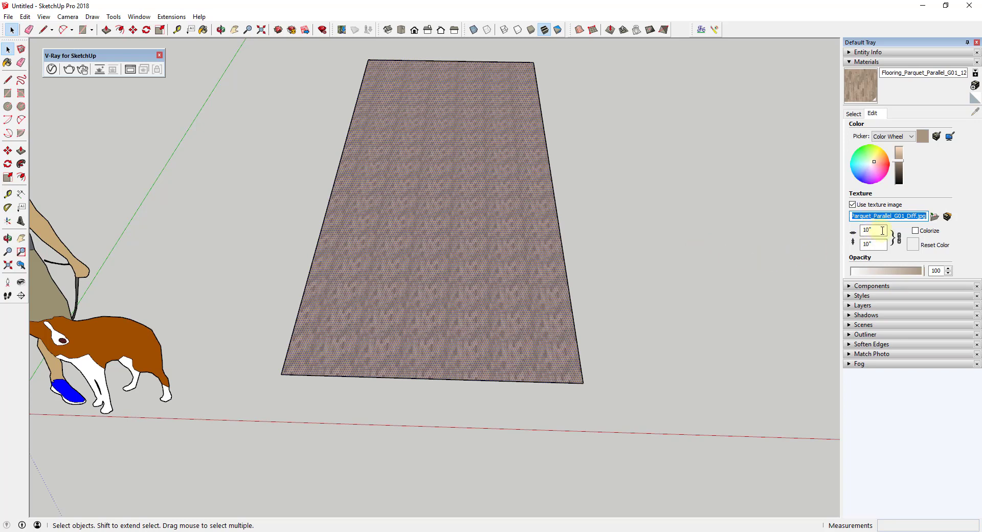
pyautogui.moveTo(882, 230); pyautogui.dragTo(846, 230)
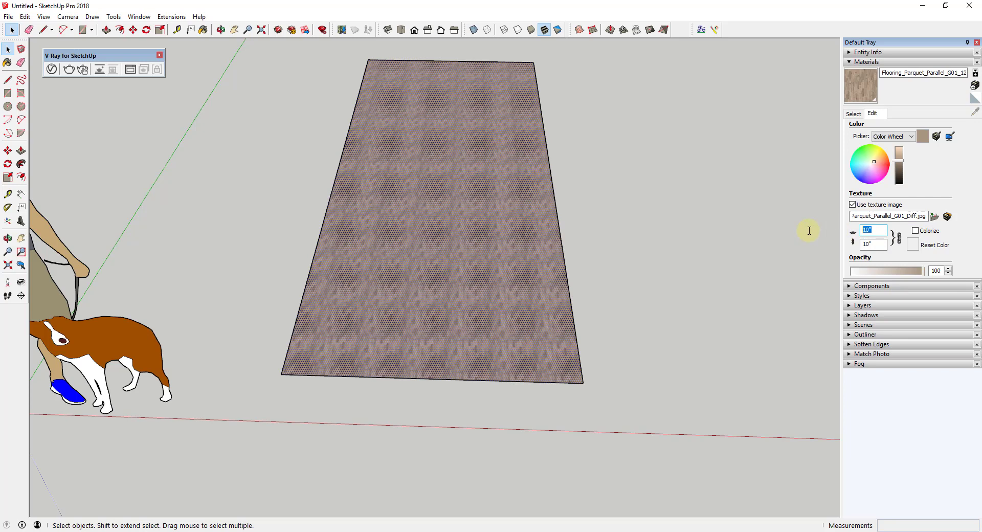
pyautogui.write('36')
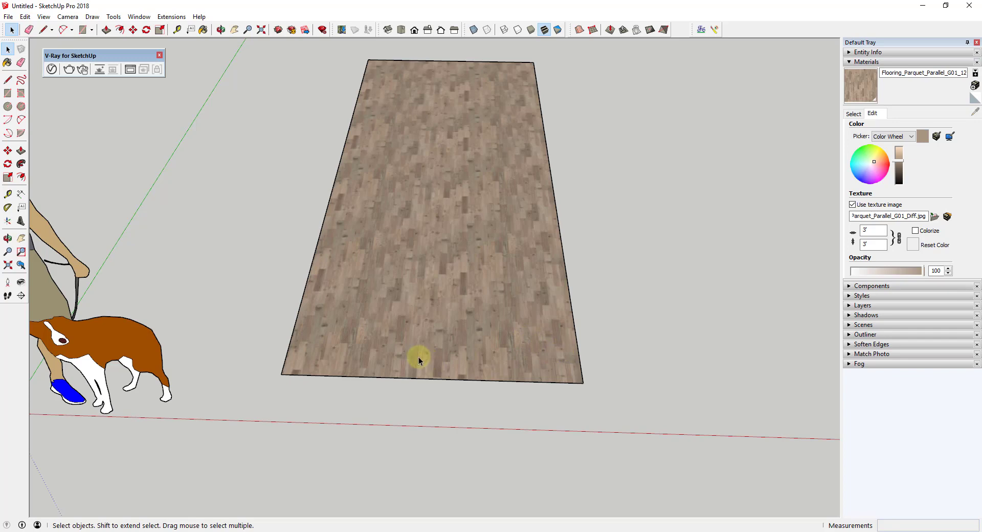
# Step: Examine the scale of the parquet texture on the rectangle from several angles and distances, comparing it with the standing figure
pyautogui.scroll(8, 492, 335)
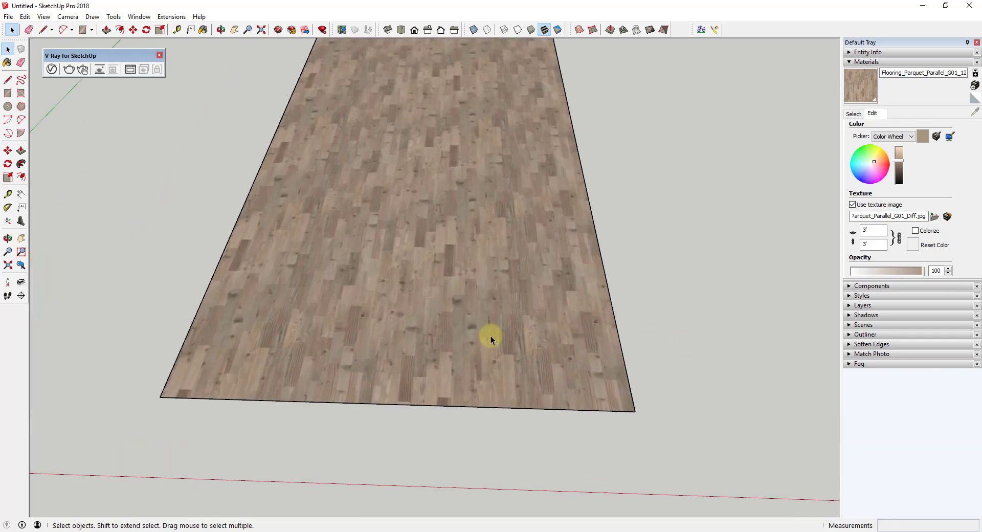
pyautogui.scroll(-6, 663, 331)
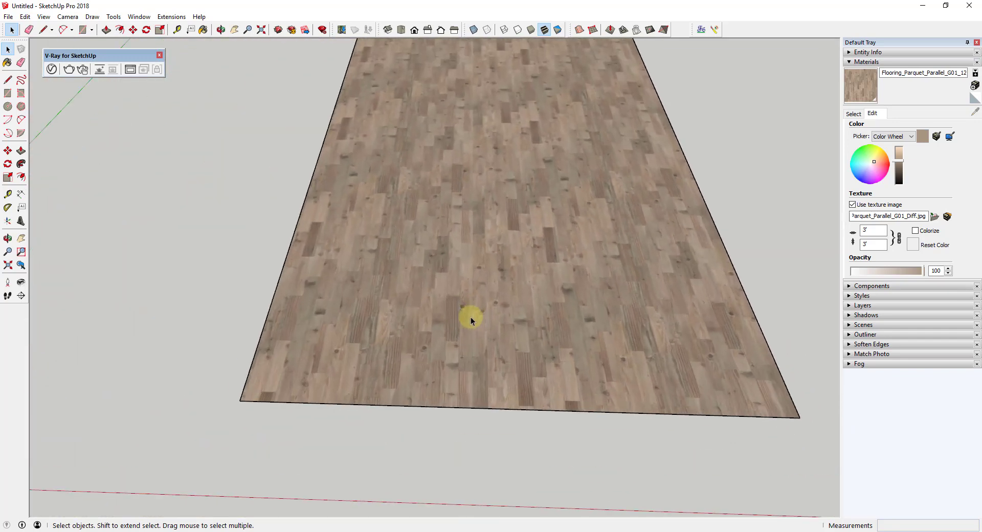
pyautogui.moveTo(706, 344); pyautogui.dragTo(654, 335, button='middle')
pyautogui.scroll(-6, 654, 335)
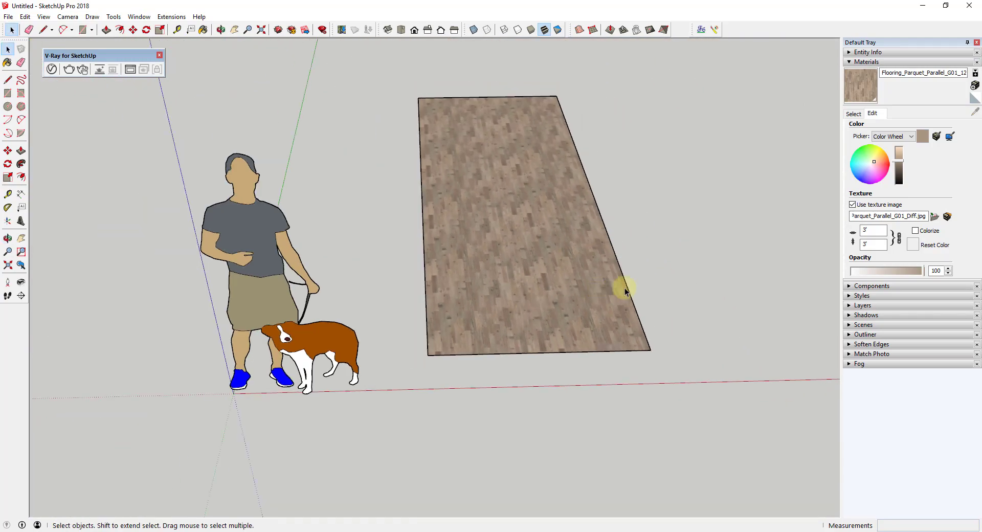
pyautogui.moveTo(623, 287); pyautogui.dragTo(559, 252, button='middle')
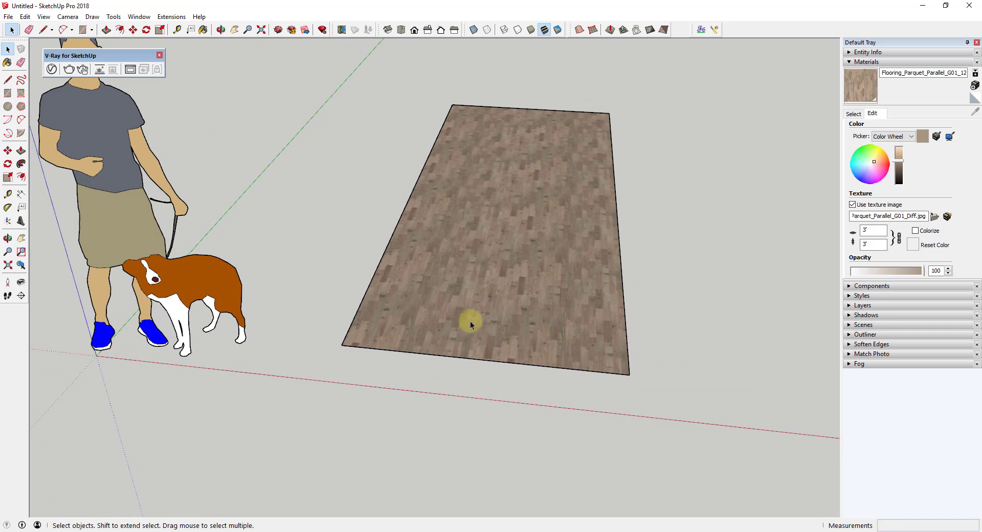
pyautogui.moveTo(437, 272); pyautogui.dragTo(450, 270, button='middle')
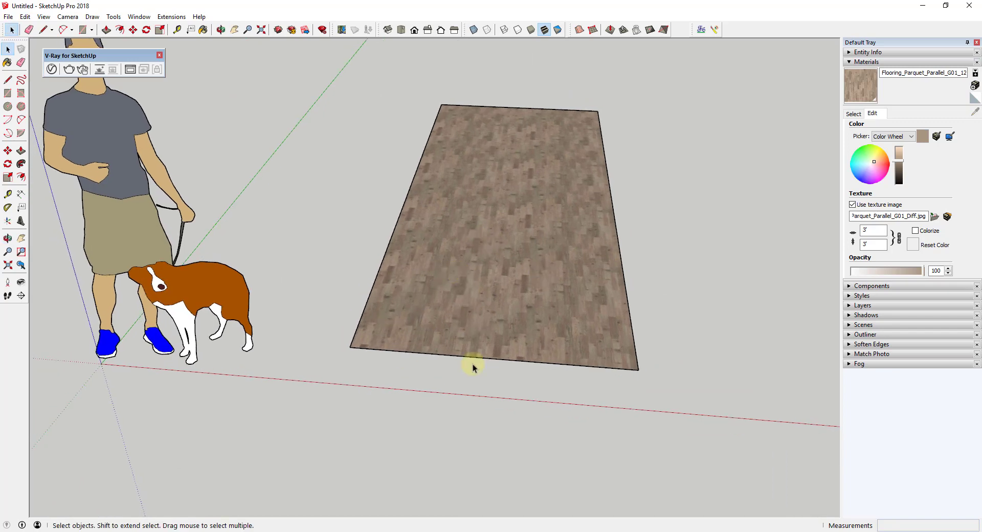
pyautogui.scroll(5, 454, 318)
pyautogui.scroll(-5, 504, 339)
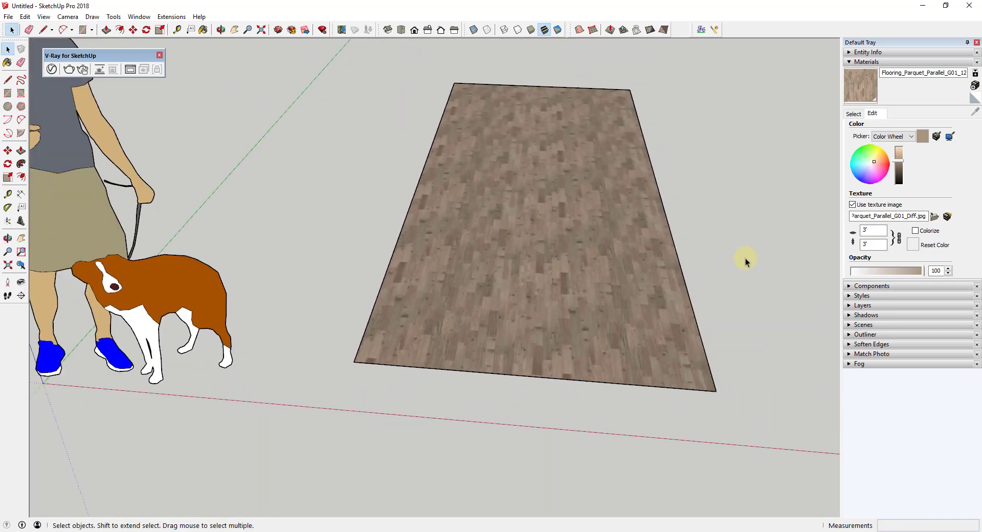
# Step: Set the parquet material's texture width to 48 inches
pyautogui.doubleClick(872, 230)
pyautogui.write('49')
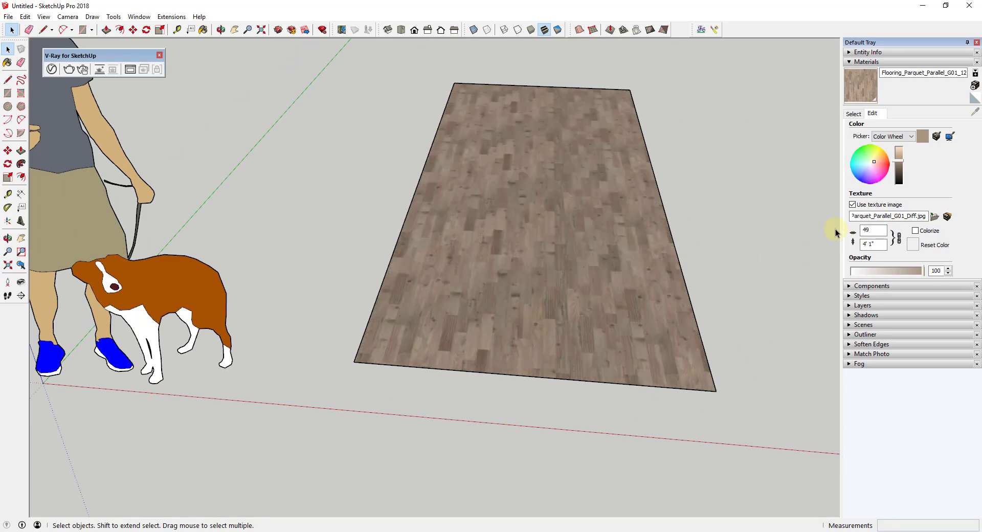
pyautogui.press('BackSpace')
pyautogui.write('8')
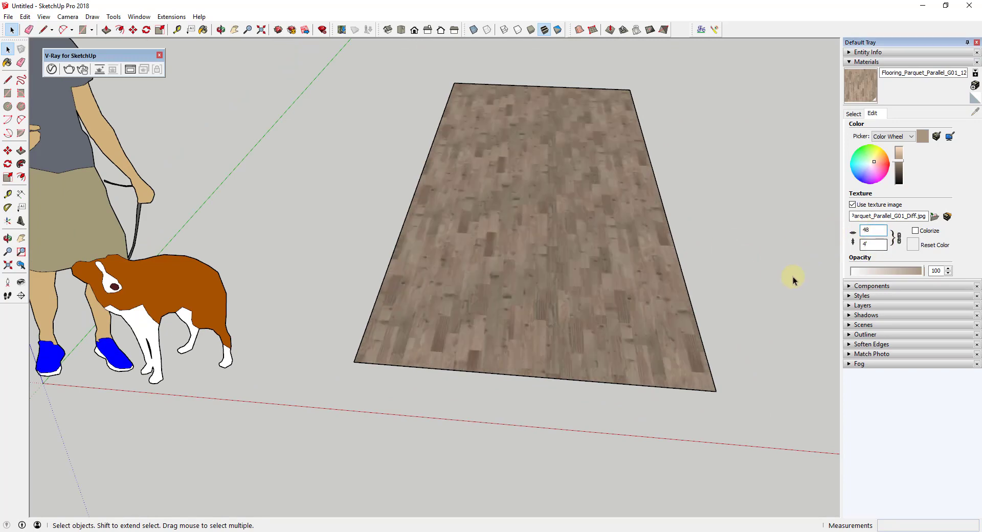
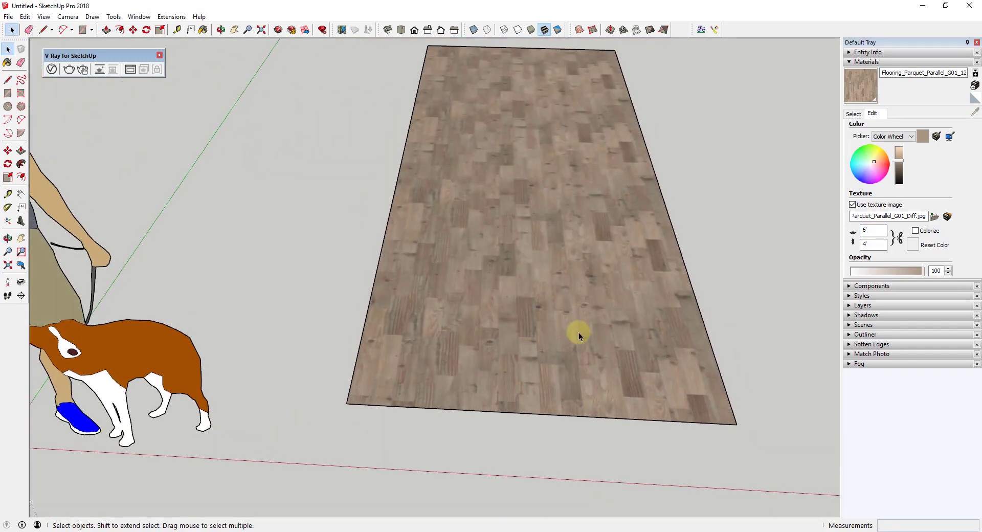
# Step: Return the parquet texture to a 48-inch width and lock its aspect ratio
pyautogui.scroll(-2, 695, 262)
pyautogui.doubleClick(881, 232)
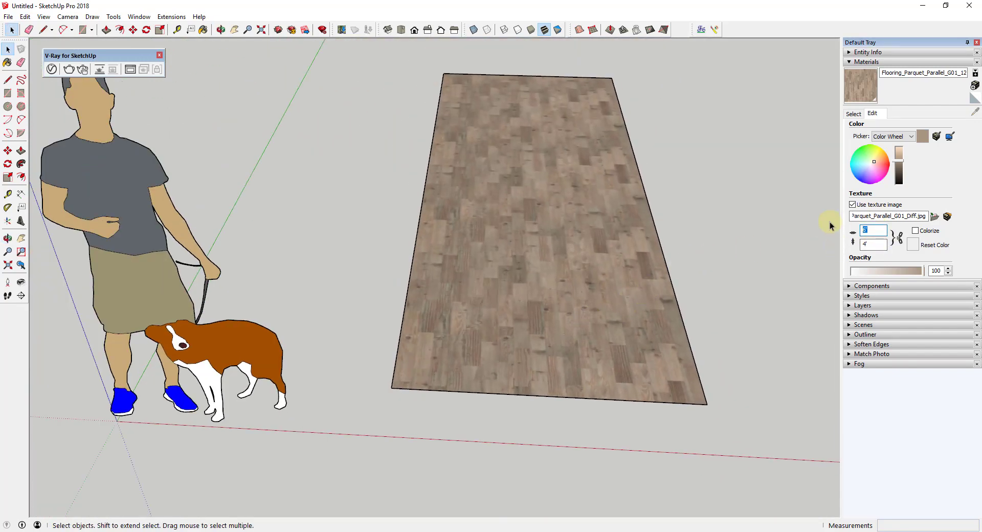
pyautogui.write('48')
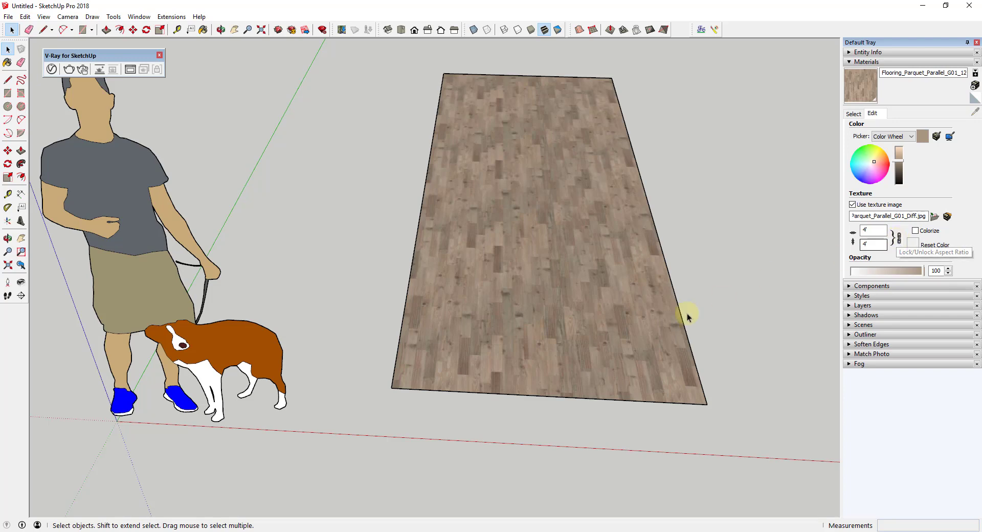
# Step: Start a V-Ray interactive render of the parquet rectangle and frame the floor more closely
pyautogui.moveTo(706, 311); pyautogui.dragTo(847, 245, button='middle')
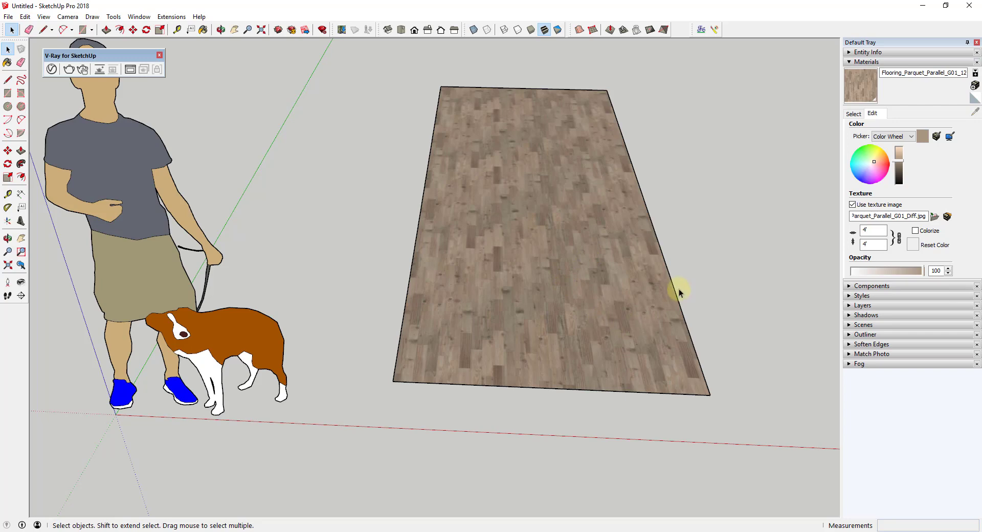
pyautogui.moveTo(676, 289); pyautogui.dragTo(639, 295, button='middle')
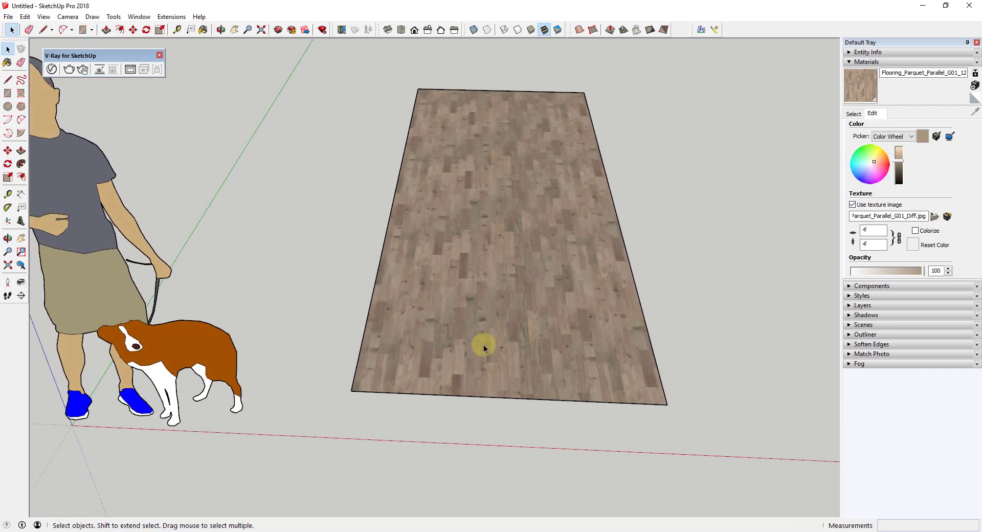
pyautogui.moveTo(484, 348); pyautogui.dragTo(544, 320, button='middle')
pyautogui.scroll(3, 542, 314)
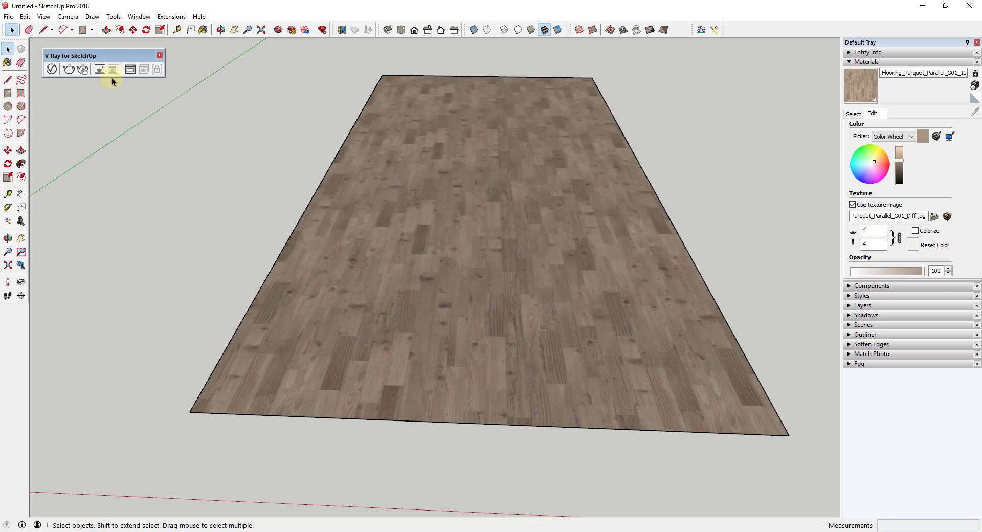
pyautogui.click(83, 71)
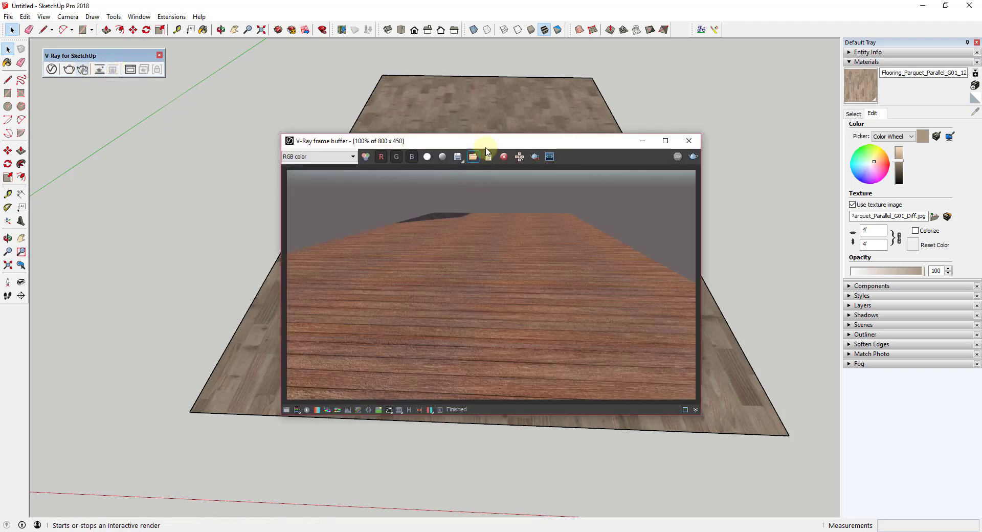
pyautogui.click(678, 156)
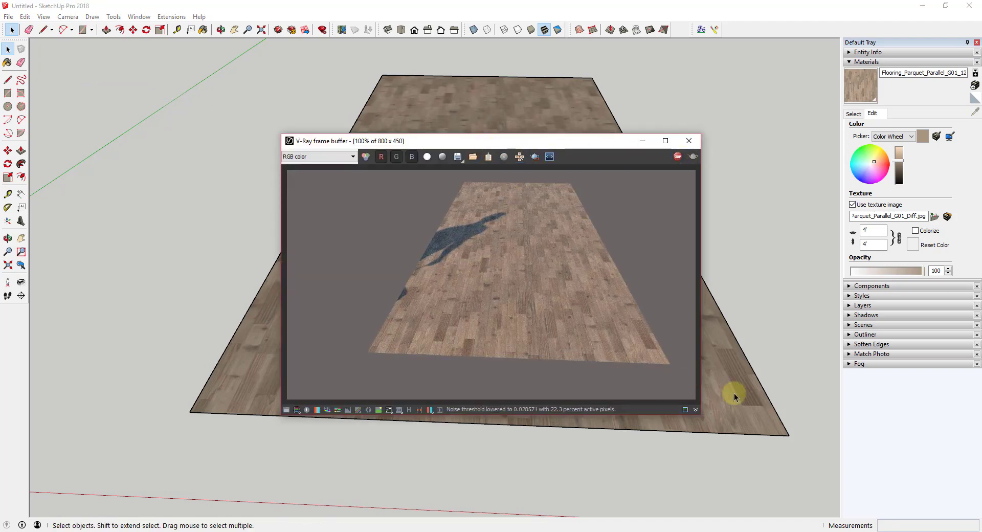
pyautogui.moveTo(734, 392)
pyautogui.mouseDown(button='middle')
pyautogui.moveTo(739, 364)
pyautogui.moveTo(774, 361)
pyautogui.mouseUp(button='middle')
pyautogui.scroll(2, 700, 327)
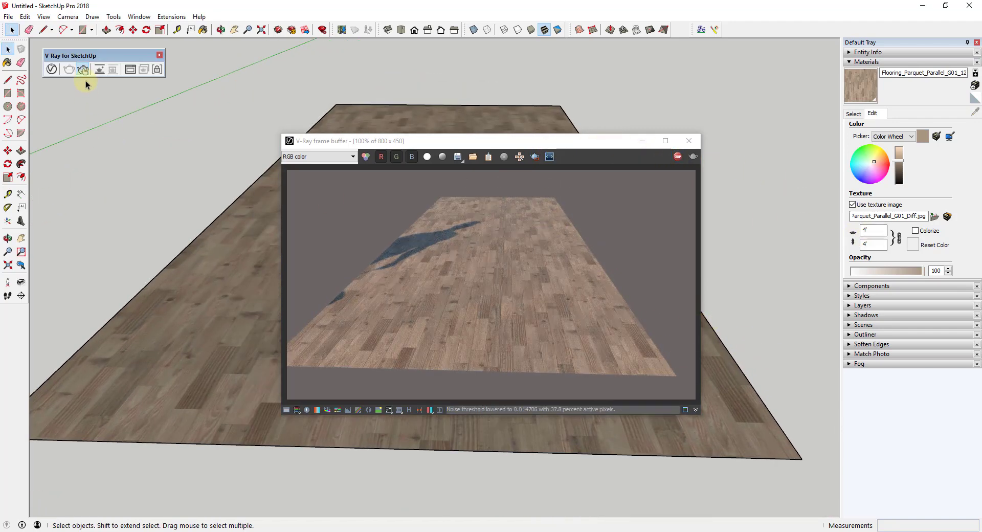
# Step: Try a 10-inch texture width on the parquet in the live render, and set it back to 48 inches
pyautogui.write('10')
pyautogui.press('Return')
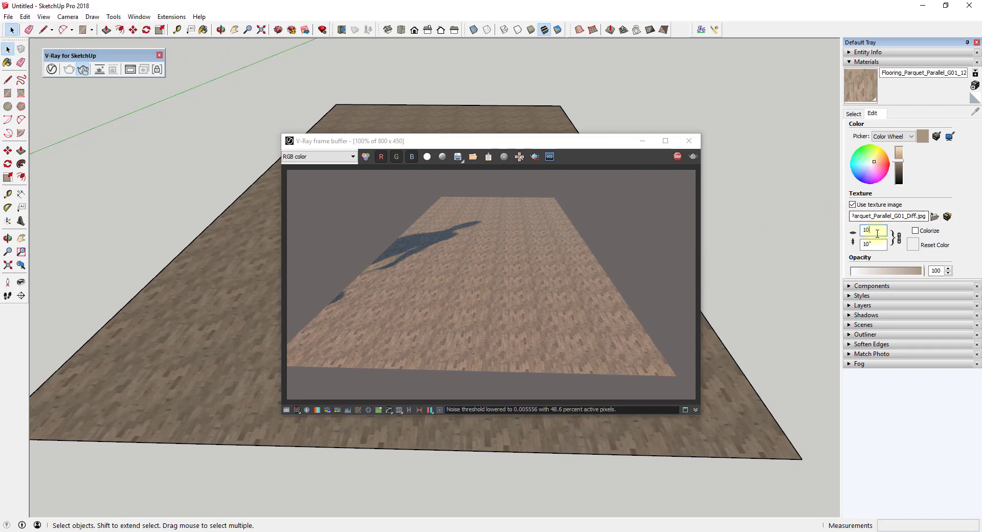
pyautogui.write('48')
pyautogui.press('Return')
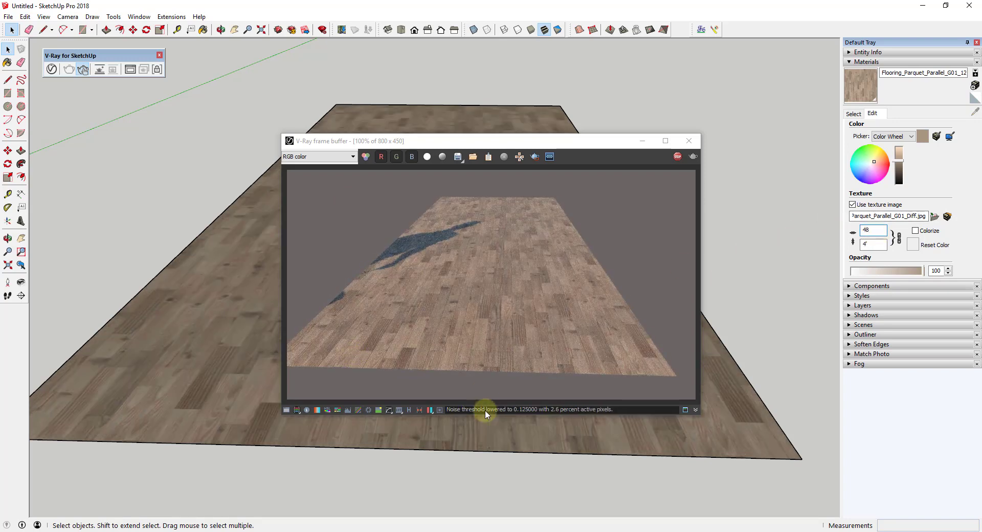
# Step: Render the parquet floor from a low close-up view, stop the interactive render and minimize the V-Ray frame buffer
pyautogui.moveTo(452, 9)
pyautogui.mouseDown(button='middle')
pyautogui.moveTo(472, 495)
pyautogui.moveTo(482, 480)
pyautogui.moveTo(480, 443)
pyautogui.moveTo(511, 484)
pyautogui.mouseUp(button='middle')
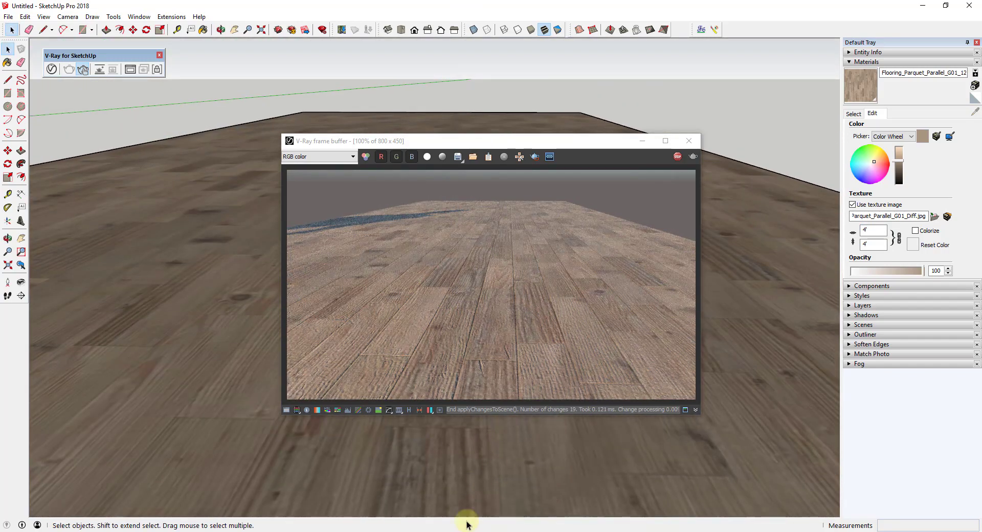
pyautogui.moveTo(486, 442)
pyautogui.mouseDown(button='middle')
pyautogui.moveTo(475, 451)
pyautogui.moveTo(477, 431)
pyautogui.mouseUp(button='middle')
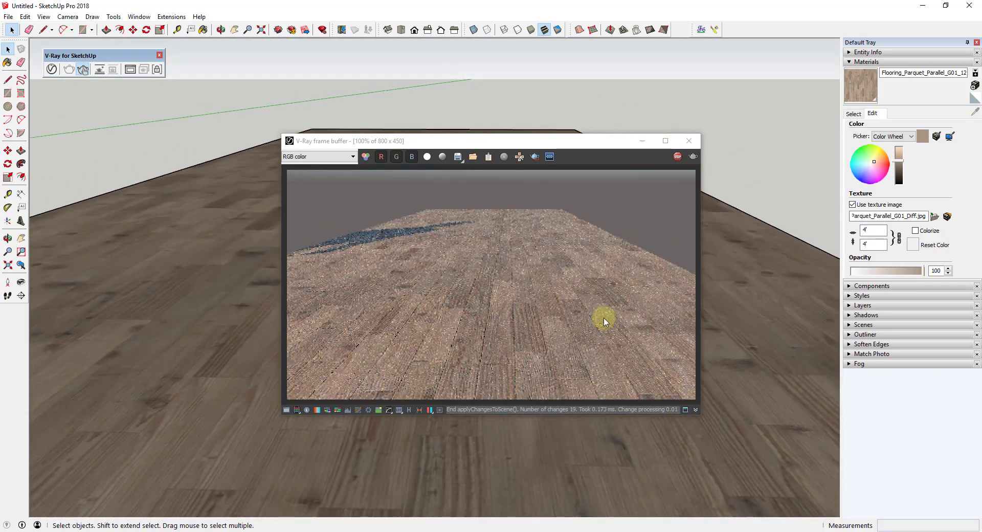
pyautogui.click(677, 157)
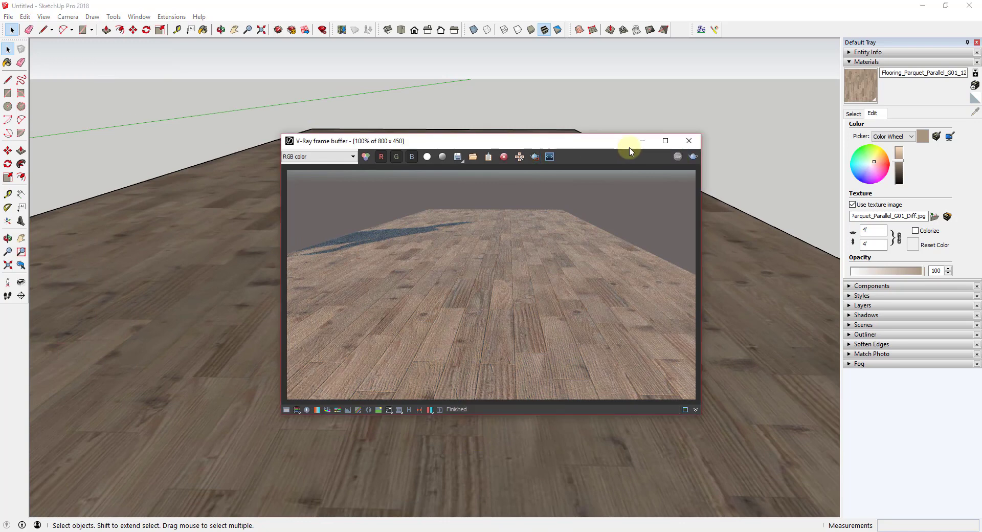
pyautogui.scroll(-1, 609, 256)
pyautogui.scroll(1, 527, 283)
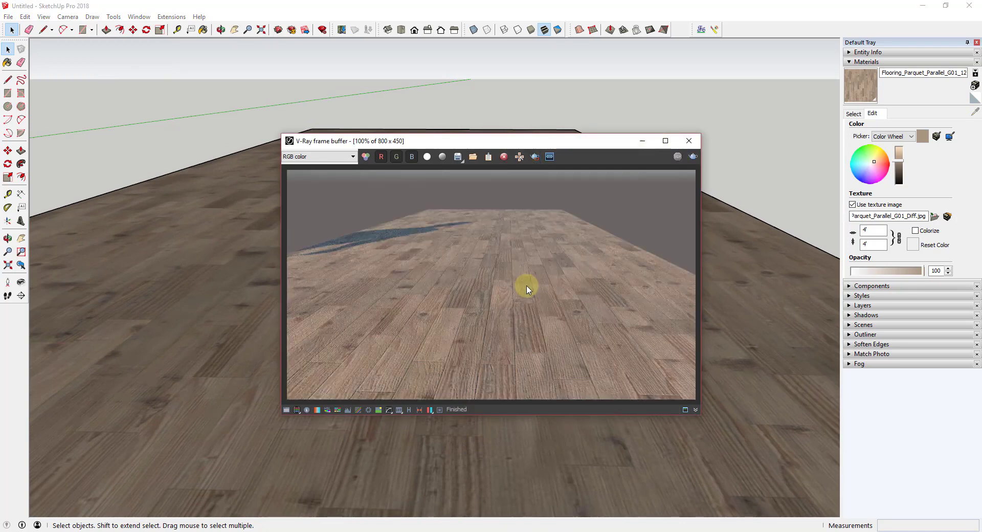
pyautogui.click(643, 141)
# Step: Draw a second rectangle of similar size on the ground beside the parquet one and reverse its face
pyautogui.scroll(-3, 639, 212)
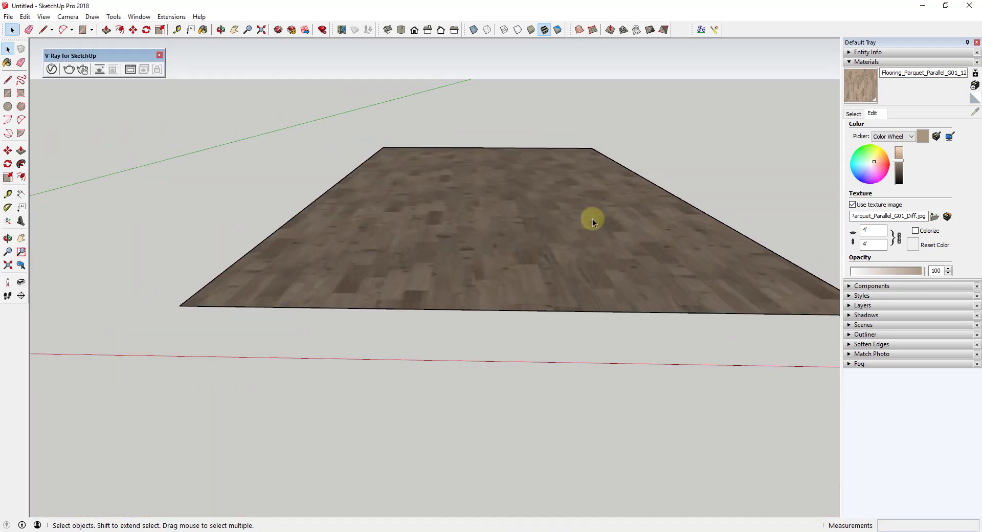
pyautogui.scroll(5, 591, 255)
pyautogui.scroll(-4, 591, 301)
pyautogui.moveTo(558, 278); pyautogui.dragTo(615, 109, button='middle')
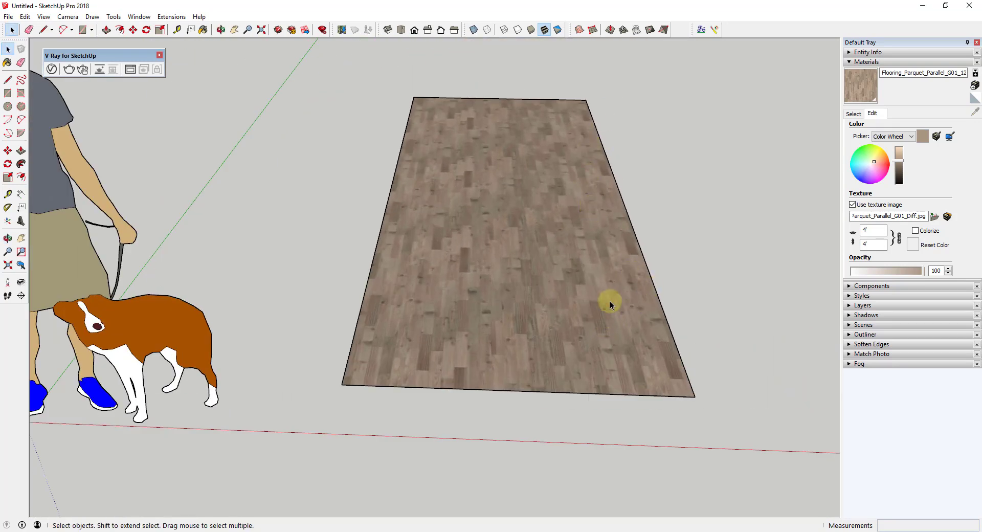
pyautogui.moveTo(583, 335)
pyautogui.mouseDown(button='middle')
pyautogui.moveTo(576, 325)
pyautogui.moveTo(571, 344)
pyautogui.mouseUp(button='middle')
pyautogui.scroll(-3, 571, 344)
pyautogui.scroll(-3, 295, 278)
pyautogui.press('r')
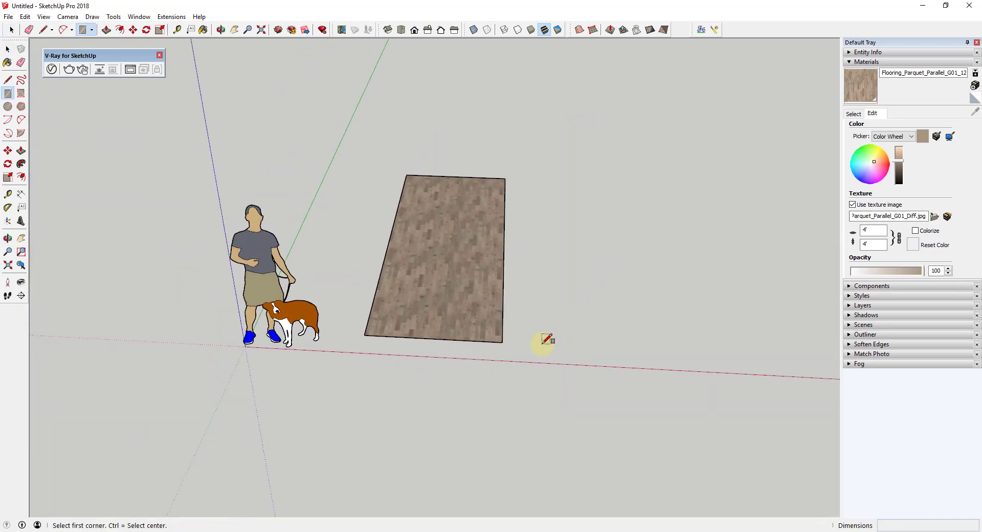
pyautogui.click(541, 341)
pyautogui.click(631, 184)
pyautogui.press('space')
pyautogui.rightClick(599, 247)
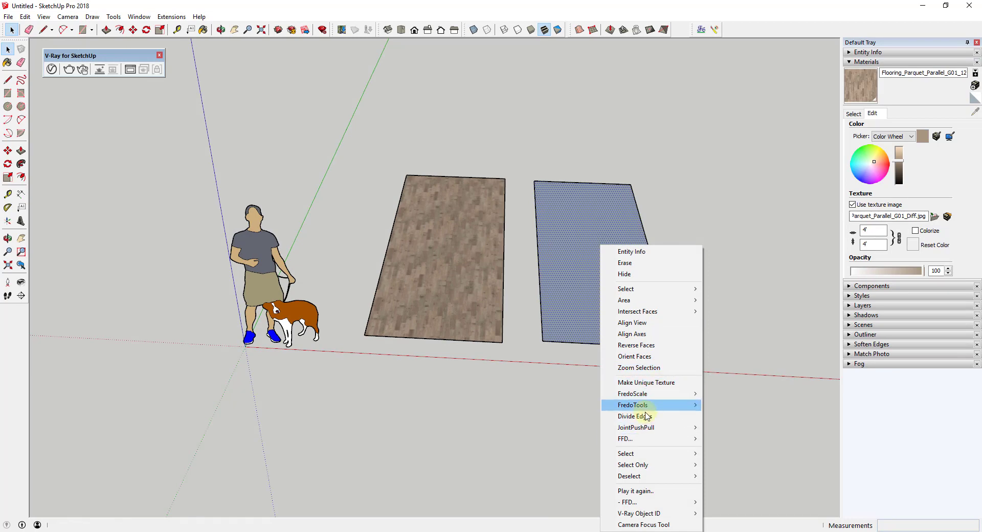
pyautogui.click(637, 344)
# Step: Add Wood Planks B01 100cm from the Wood & Laminate library to the scene's materials in the V-Ray Asset Editor
pyautogui.moveTo(665, 327); pyautogui.dragTo(377, 226, button='middle')
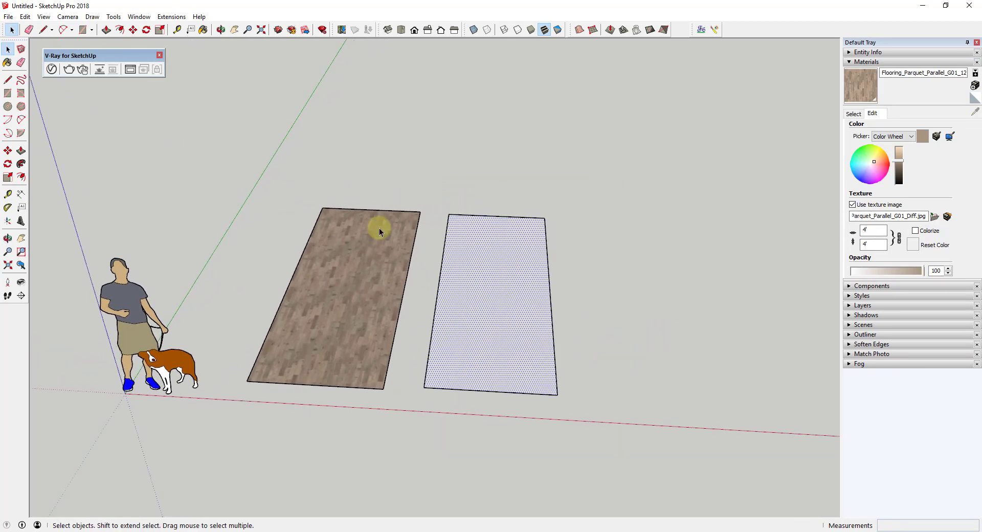
pyautogui.click(69, 70)
pyautogui.scroll(-3, 632, 288)
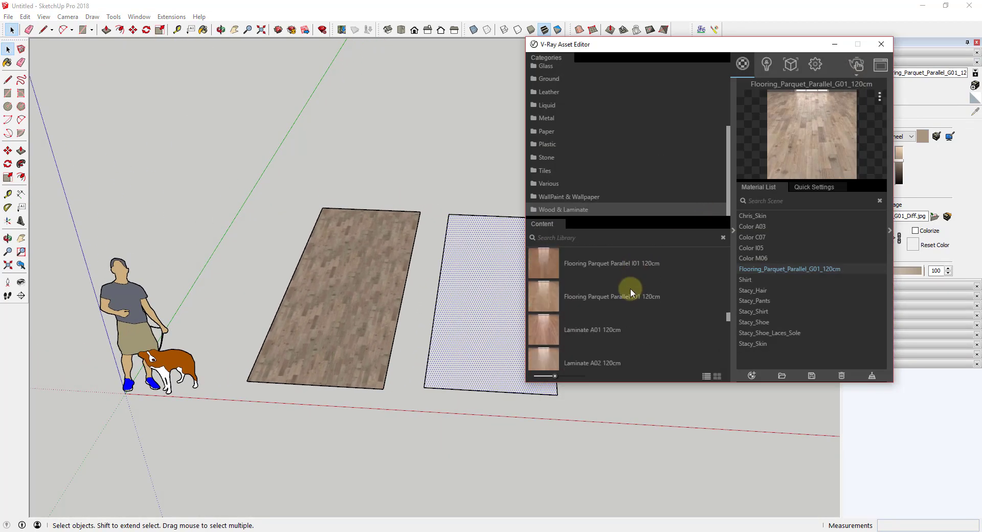
pyautogui.scroll(-3, 634, 292)
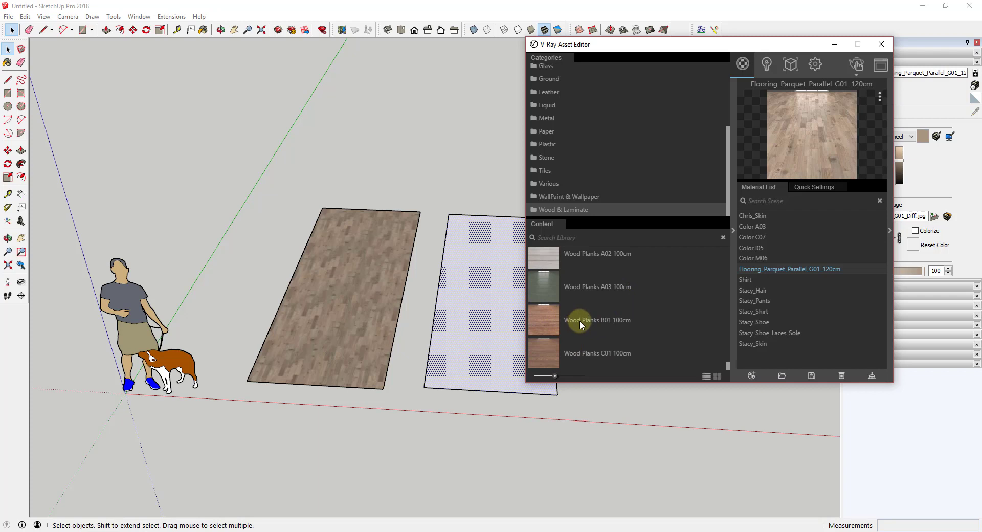
pyautogui.moveTo(579, 320); pyautogui.dragTo(880, 288)
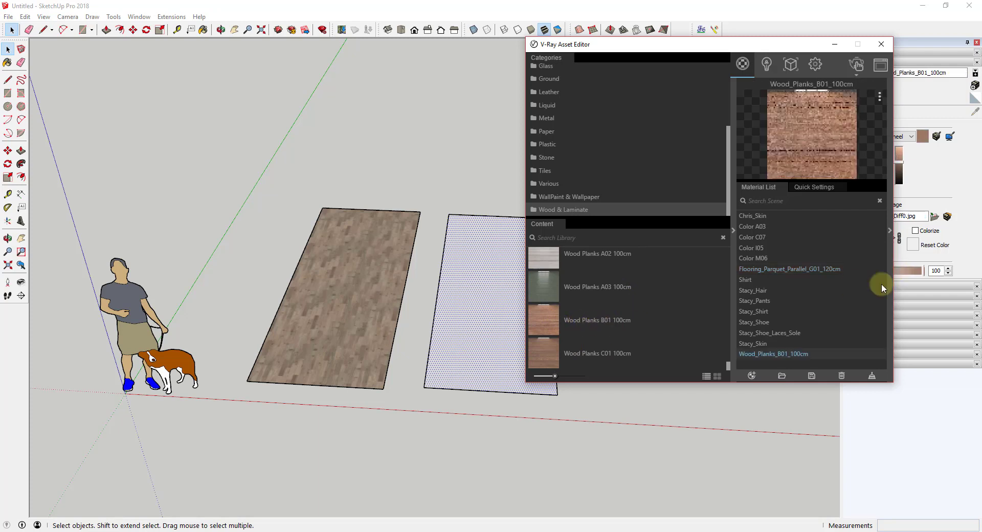
# Step: Apply the Wood_Planks_B01_100cm material to the selected second rectangle and minimize the V-Ray Asset Editor
pyautogui.rightClick(792, 358)
pyautogui.click(815, 259)
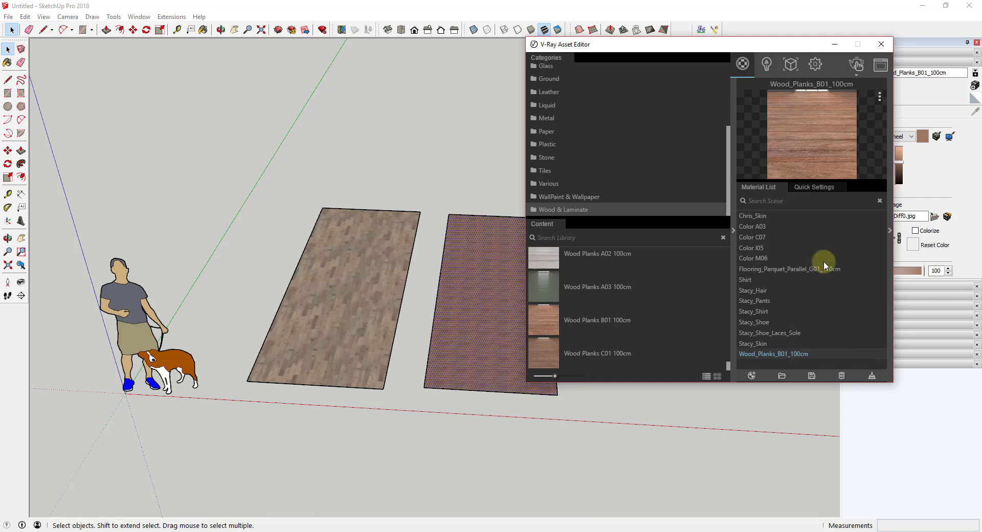
pyautogui.scroll(5, 514, 325)
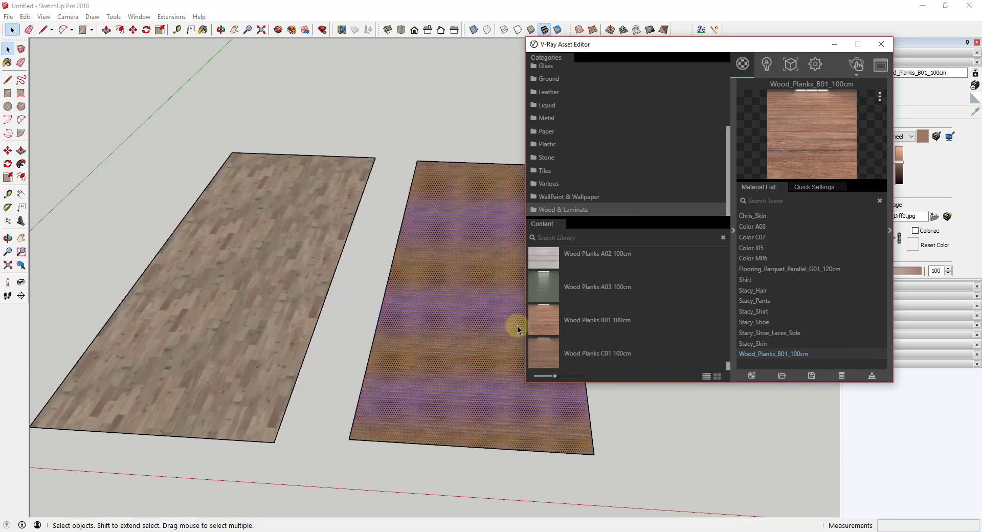
pyautogui.scroll(-2, 500, 262)
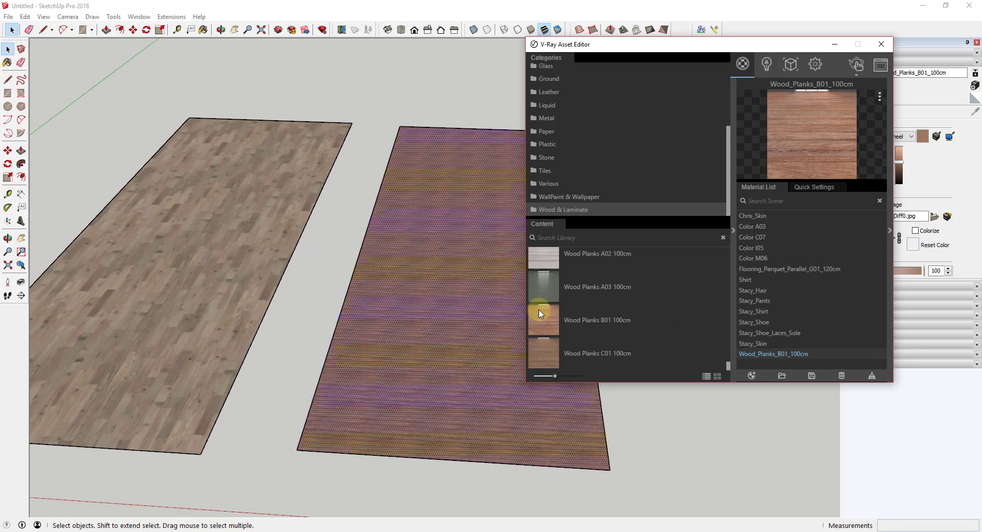
pyautogui.click(835, 44)
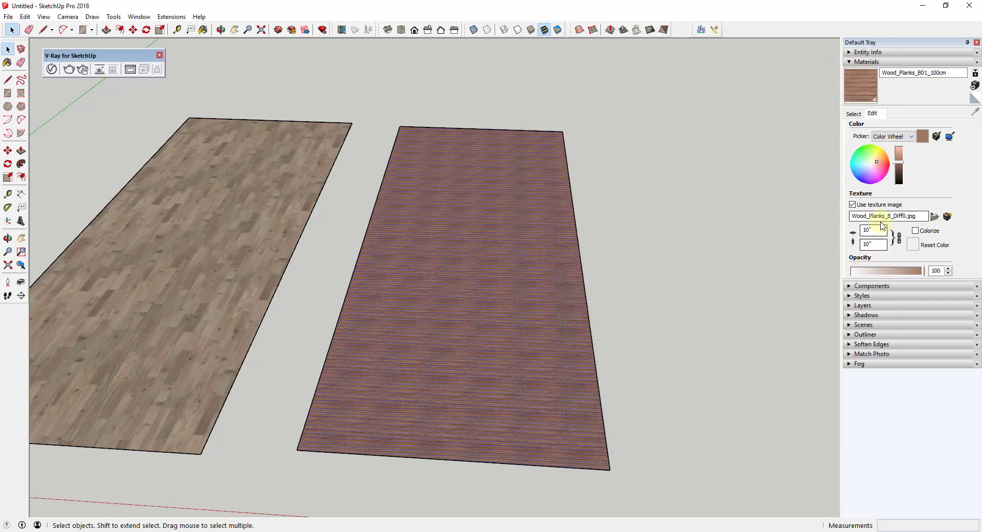
# Step: Sample the plank material from the second rectangle, set its texture width to 48 inches and clear the selection
pyautogui.click(853, 114)
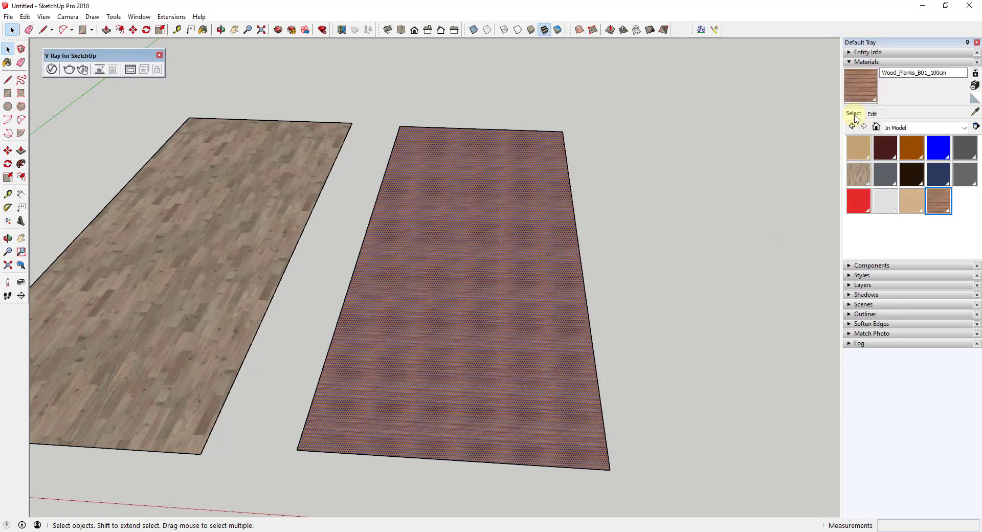
pyautogui.click(974, 112)
pyautogui.click(480, 271)
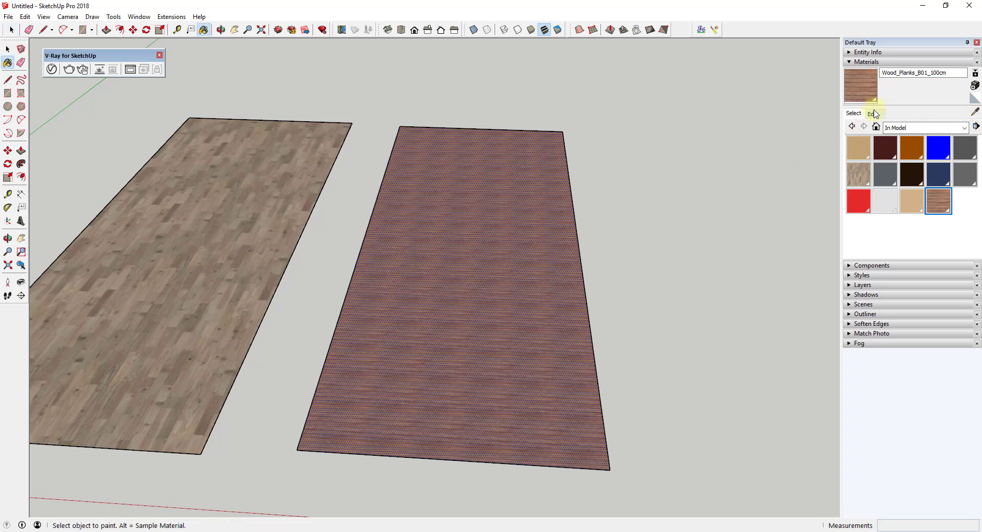
pyautogui.click(873, 114)
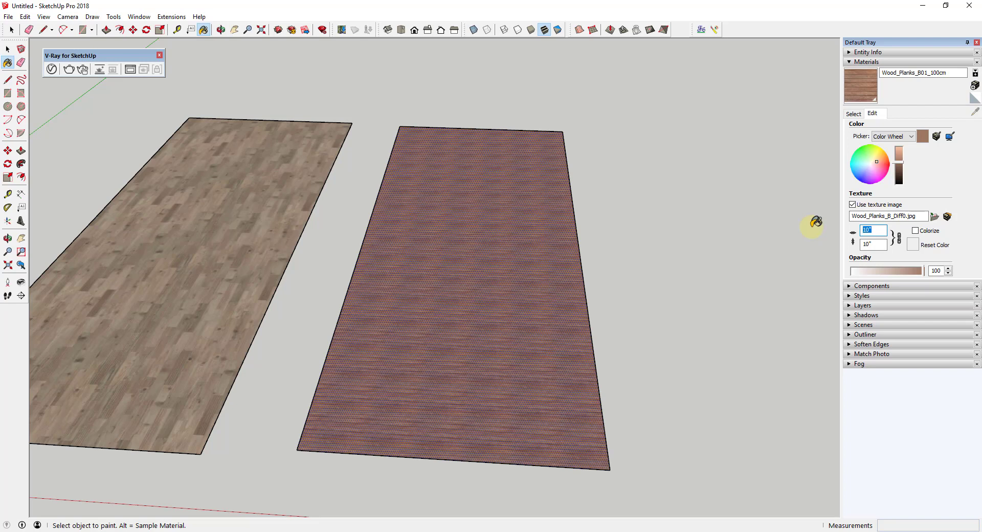
pyautogui.write('48')
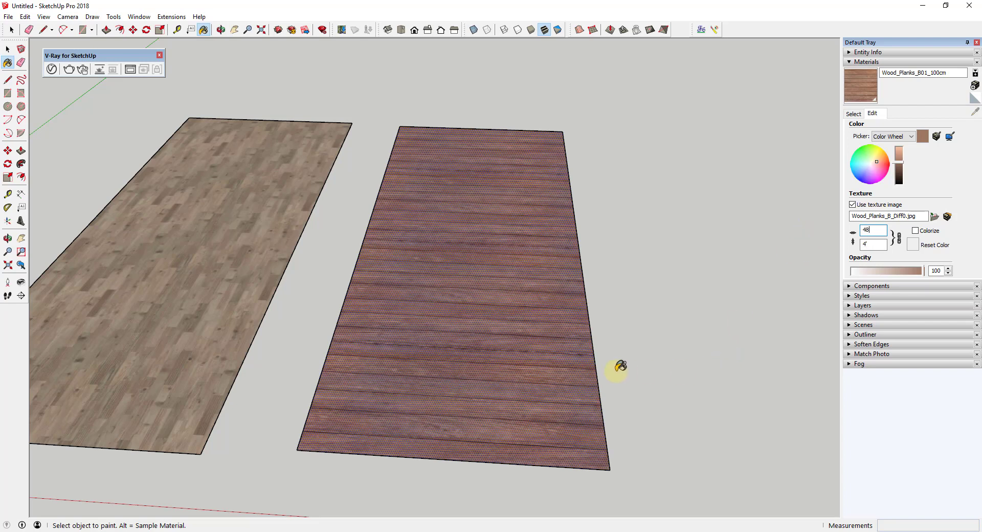
pyautogui.press('space')
pyautogui.click(655, 366)
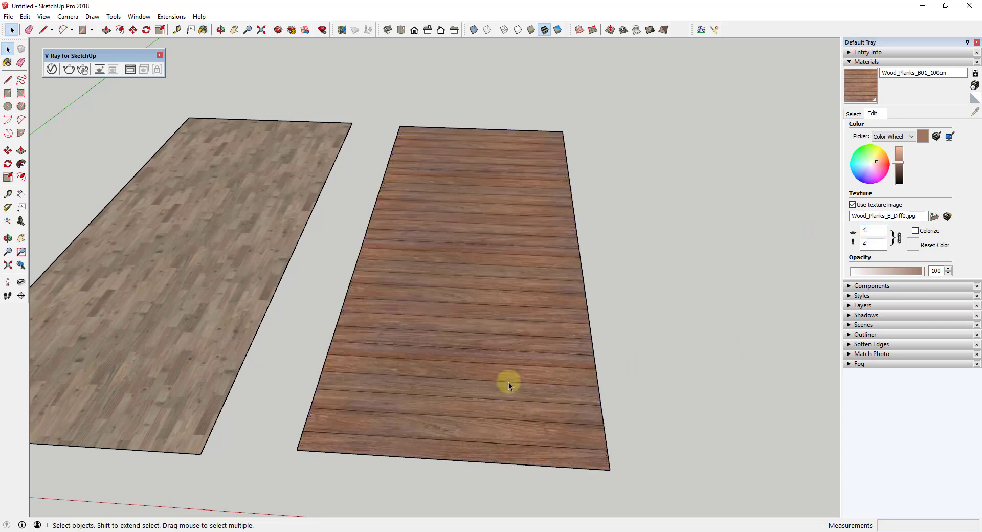
# Step: Check the plank floor in an interactive V-Ray render at close range, and stop the render and close the frame buffer
pyautogui.scroll(2, 511, 382)
pyautogui.scroll(-2, 512, 382)
pyautogui.moveTo(517, 318); pyautogui.dragTo(385, 257, button='middle')
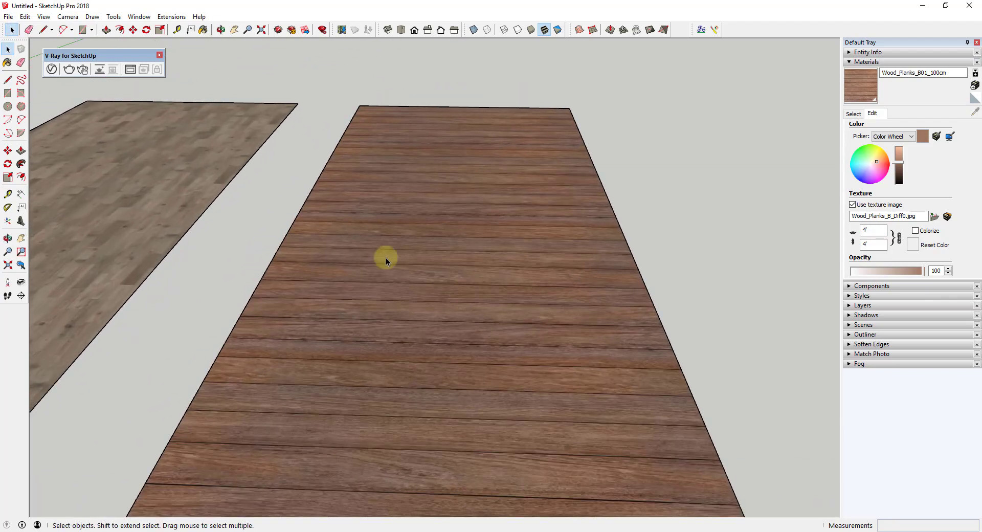
pyautogui.click(83, 68)
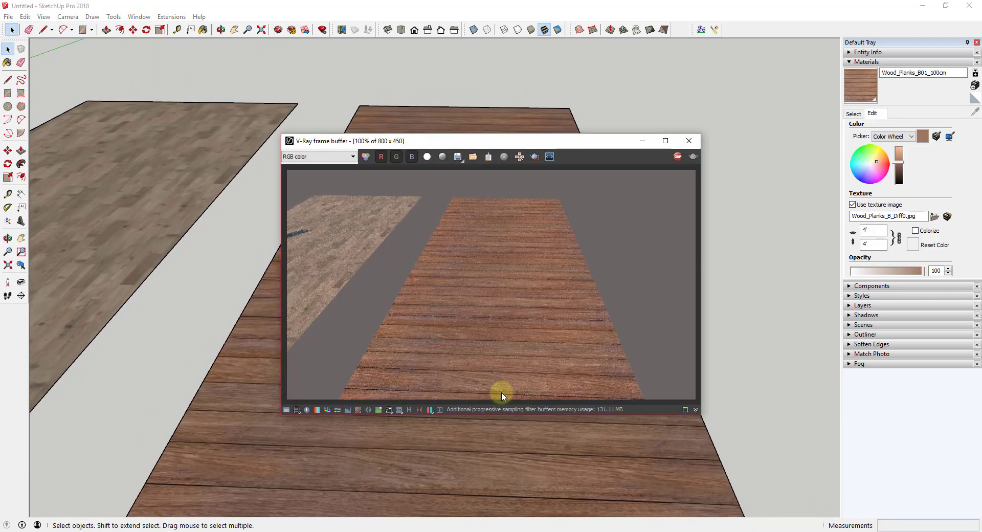
pyautogui.scroll(4, 526, 487)
pyautogui.scroll(-2, 541, 476)
pyautogui.moveTo(541, 477)
pyautogui.mouseDown(button='middle')
pyautogui.moveTo(547, 412)
pyautogui.moveTo(554, 481)
pyautogui.mouseUp(button='middle')
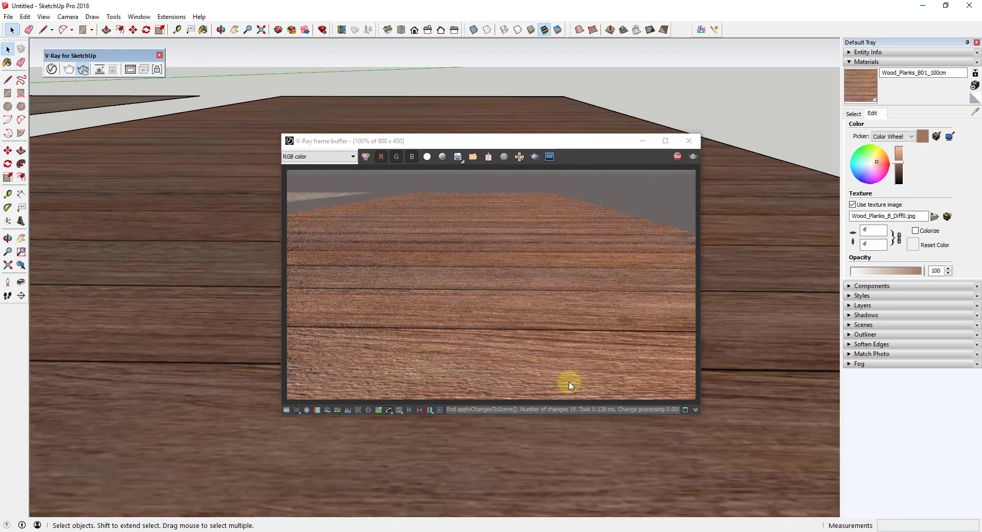
pyautogui.scroll(-4, 571, 427)
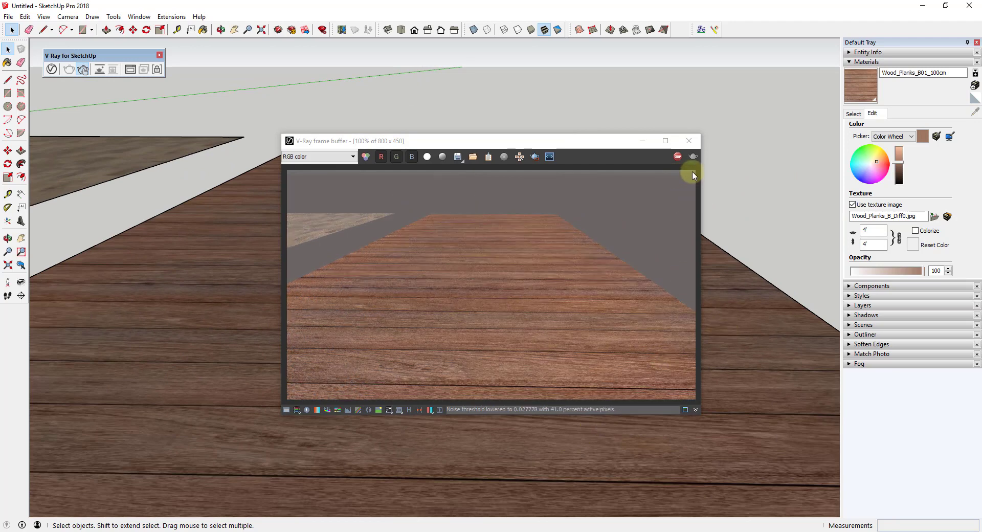
pyautogui.click(678, 157)
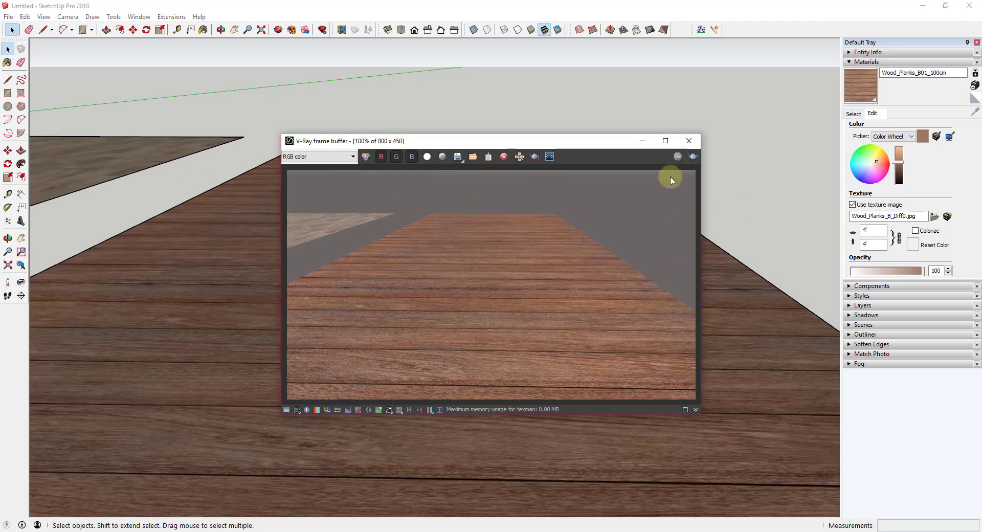
pyautogui.click(689, 141)
# Step: Start positioning the texture on the plank rectangle and shift it slightly toward the rectangle's far end with the move pin
pyautogui.moveTo(480, 262); pyautogui.dragTo(446, 223, button='middle')
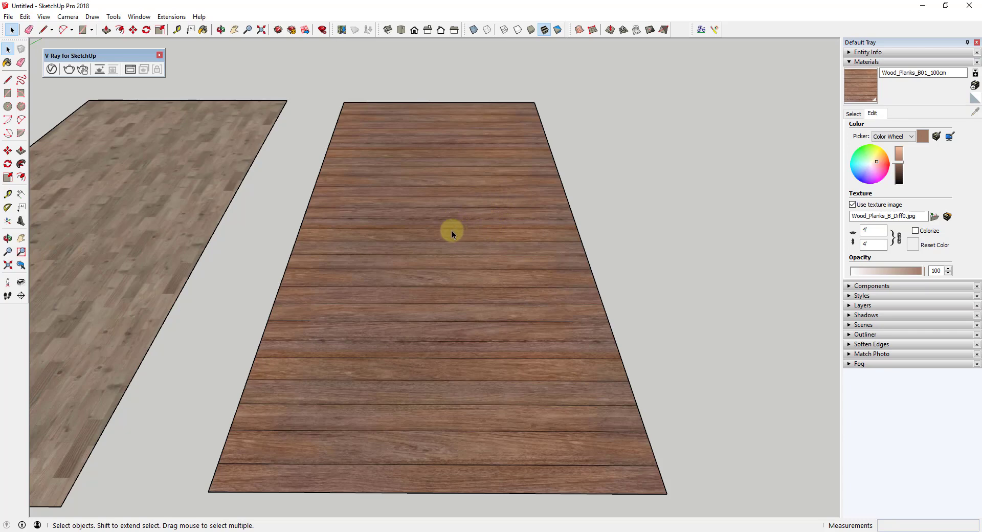
pyautogui.scroll(-3, 453, 234)
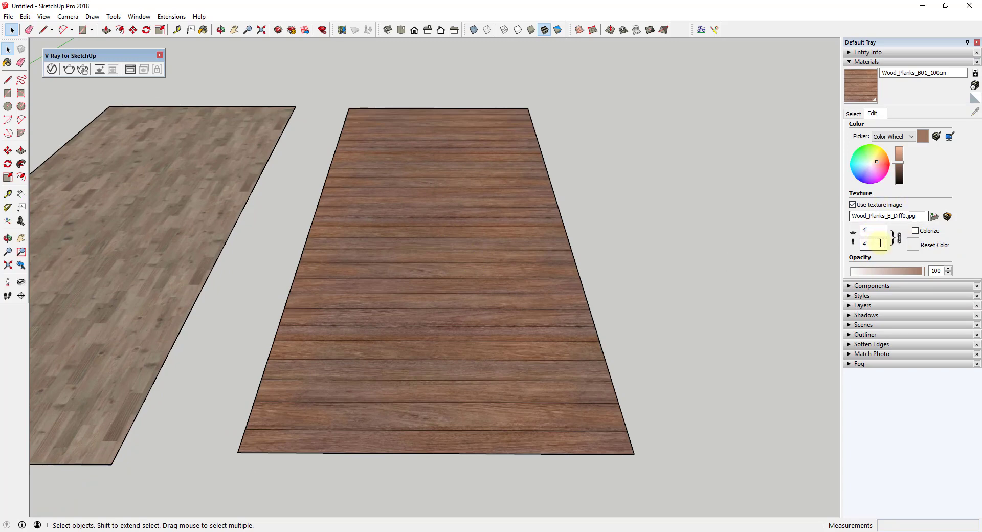
pyautogui.rightClick(462, 253)
pyautogui.click(628, 208)
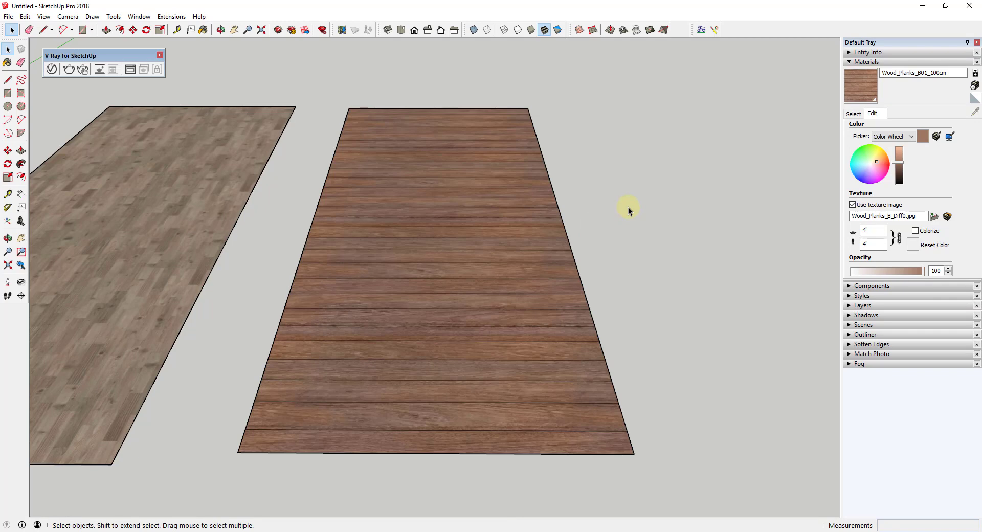
pyautogui.click(449, 213)
pyautogui.doubleClick(449, 212)
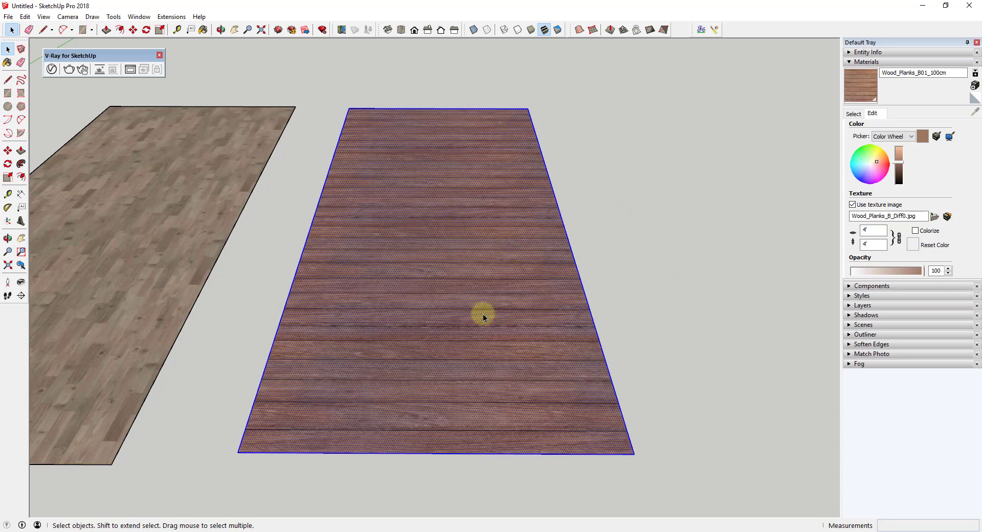
pyautogui.click(498, 247)
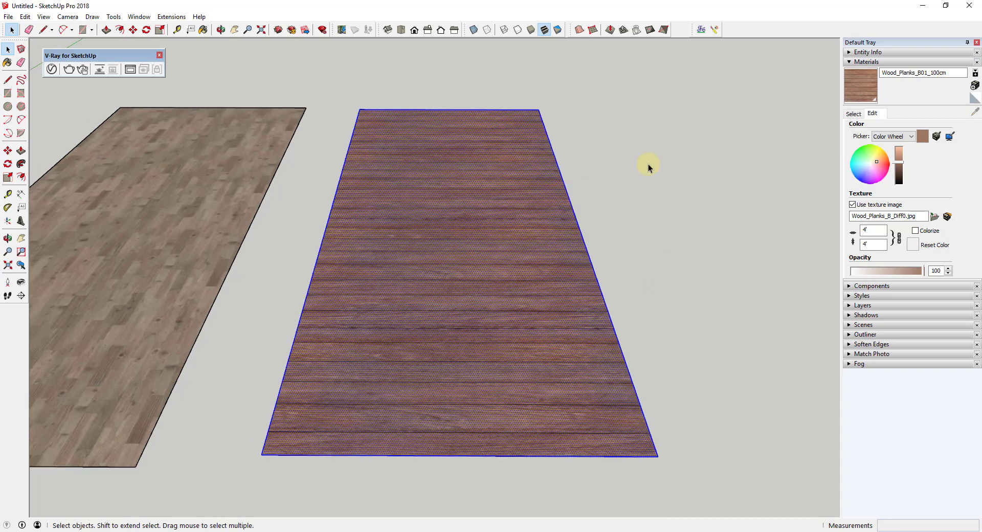
pyautogui.rightClick(458, 233)
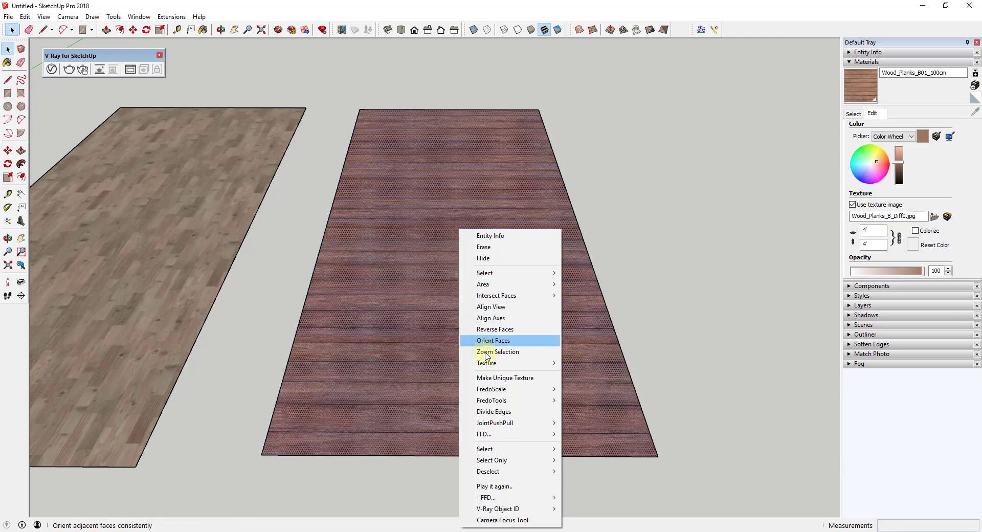
pyautogui.moveTo(490, 366)
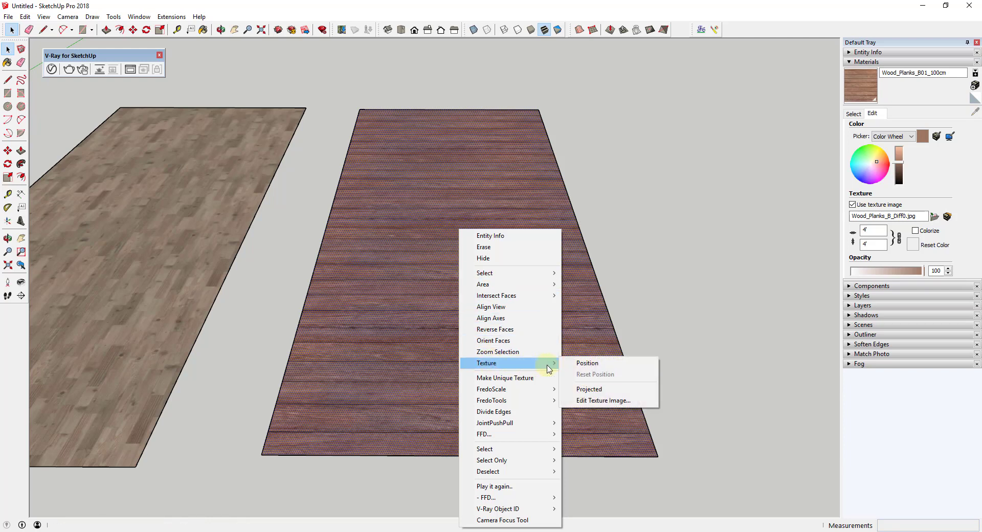
pyautogui.click(588, 363)
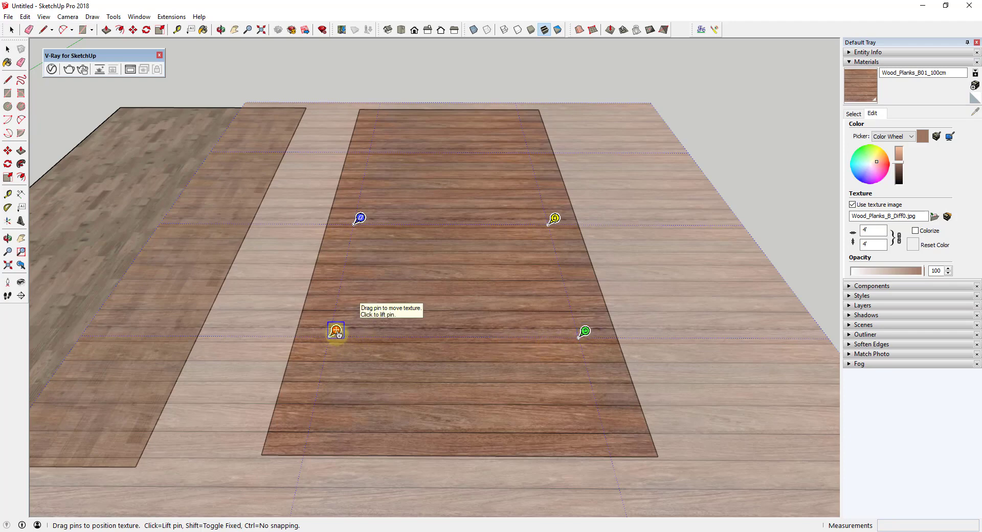
pyautogui.moveTo(337, 334)
pyautogui.mouseDown()
pyautogui.moveTo(320, 349)
pyautogui.moveTo(337, 320)
pyautogui.mouseUp()
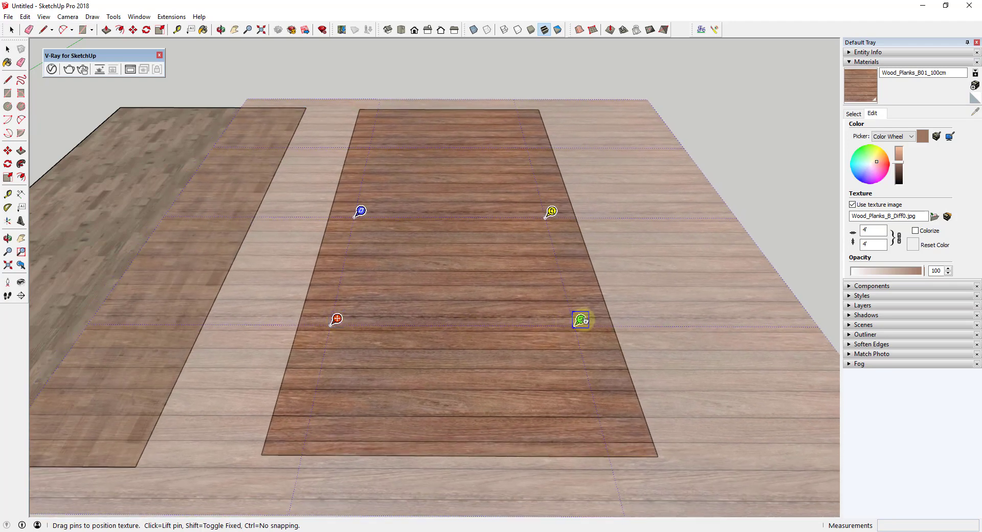
# Step: Try turning the plank texture a quarter turn with its scale/rotate pin, and rotate it by 90 degrees to its crosswise direction
pyautogui.moveTo(580, 320)
pyautogui.mouseDown()
pyautogui.moveTo(583, 347)
pyautogui.moveTo(579, 321)
pyautogui.moveTo(548, 315)
pyautogui.moveTo(572, 320)
pyautogui.mouseUp()
pyautogui.moveTo(580, 321)
pyautogui.mouseDown()
pyautogui.moveTo(552, 321)
pyautogui.moveTo(579, 321)
pyautogui.mouseUp()
pyautogui.moveTo(578, 321); pyautogui.dragTo(292, 510)
pyautogui.scroll(-2, 292, 507)
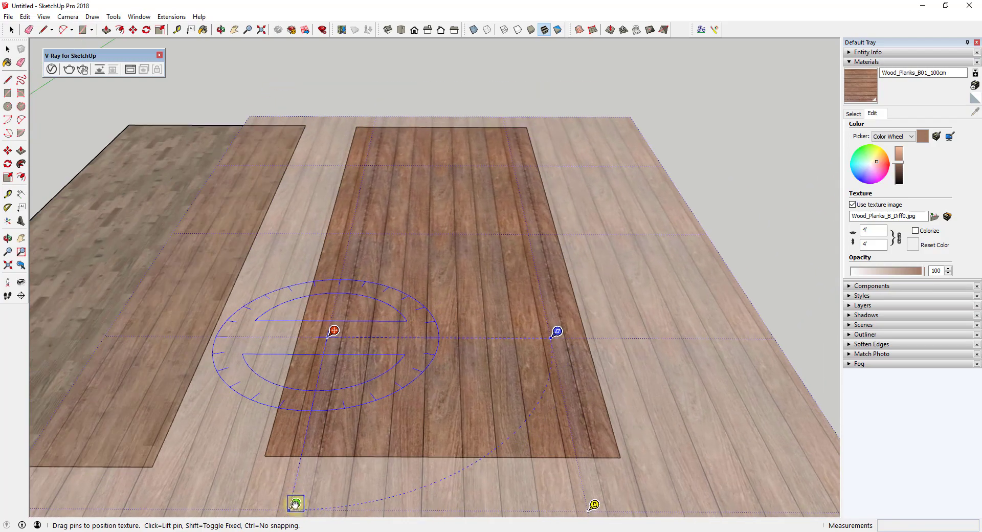
pyautogui.moveTo(295, 504)
pyautogui.mouseDown()
pyautogui.moveTo(449, 450)
pyautogui.moveTo(563, 334)
pyautogui.moveTo(310, 491)
pyautogui.moveTo(296, 489)
pyautogui.moveTo(296, 504)
pyautogui.moveTo(296, 452)
pyautogui.moveTo(305, 450)
pyautogui.moveTo(296, 503)
pyautogui.mouseUp()
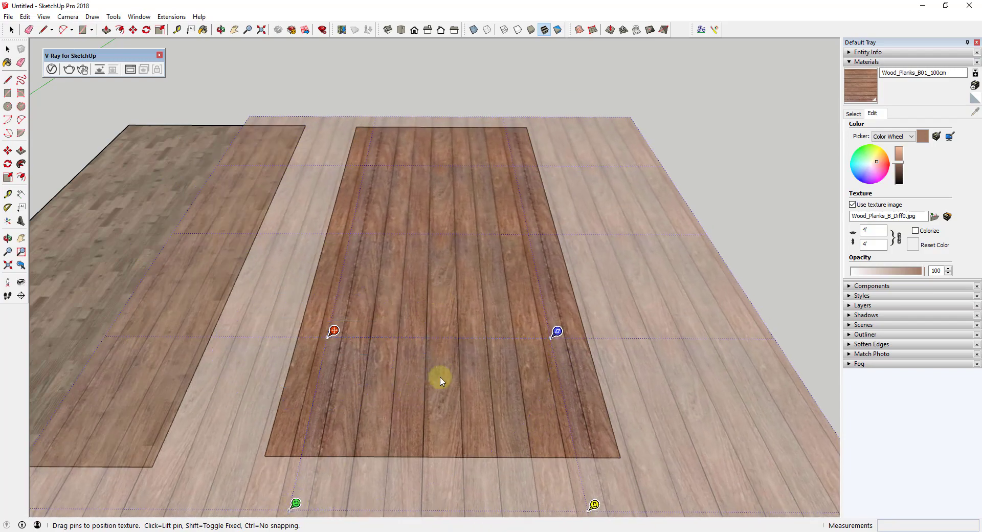
pyautogui.rightClick(455, 290)
pyautogui.moveTo(479, 331)
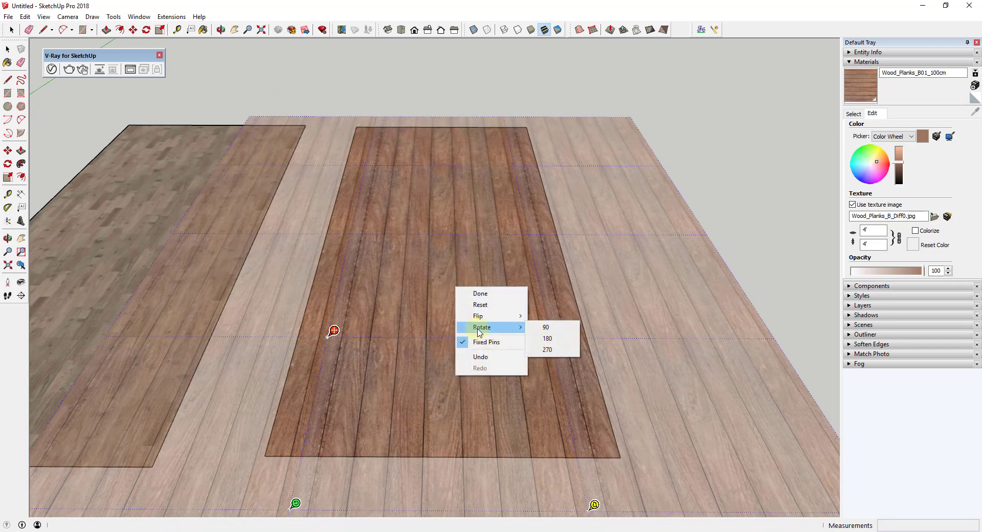
pyautogui.click(549, 327)
# Step: Rotate the plank texture by 90 degrees so the boards run along the rectangle's length, and finish positioning
pyautogui.rightClick(450, 289)
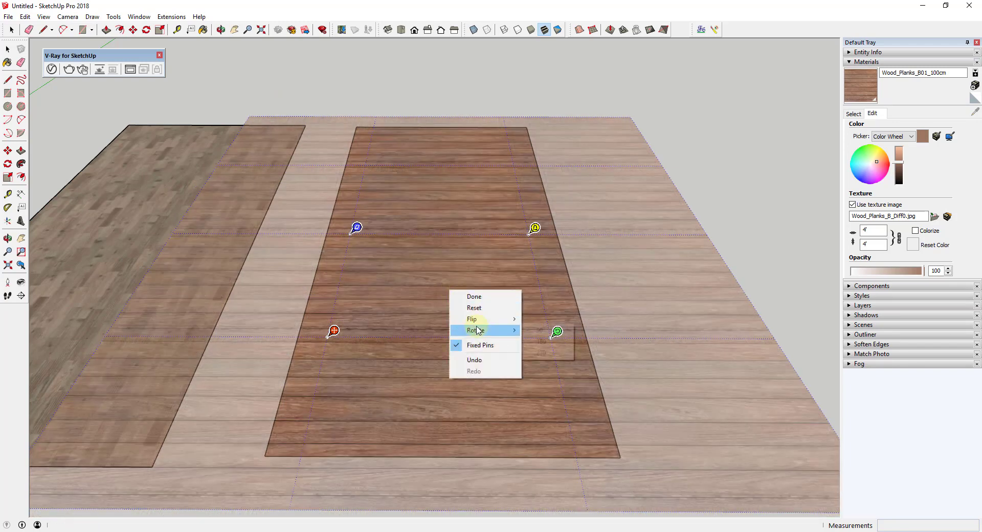
pyautogui.click(539, 331)
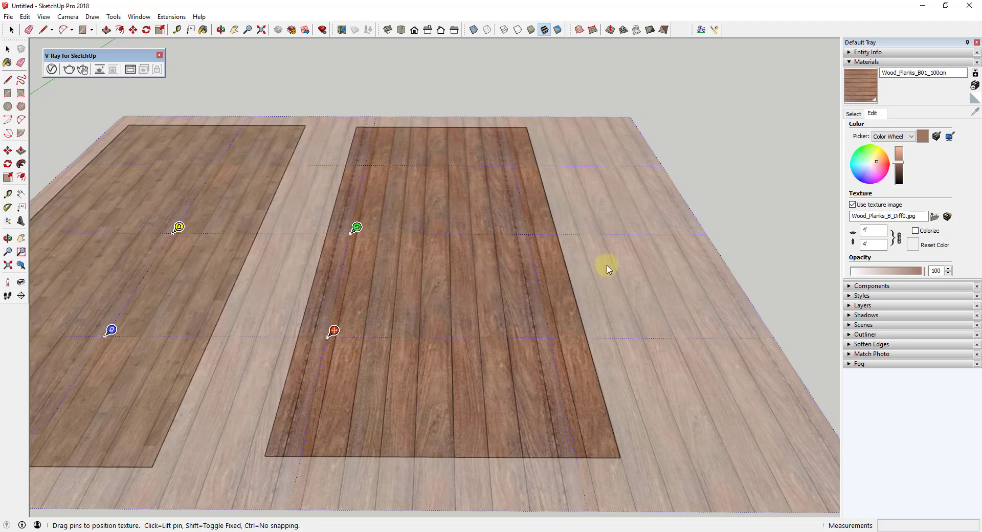
pyautogui.press('Return')
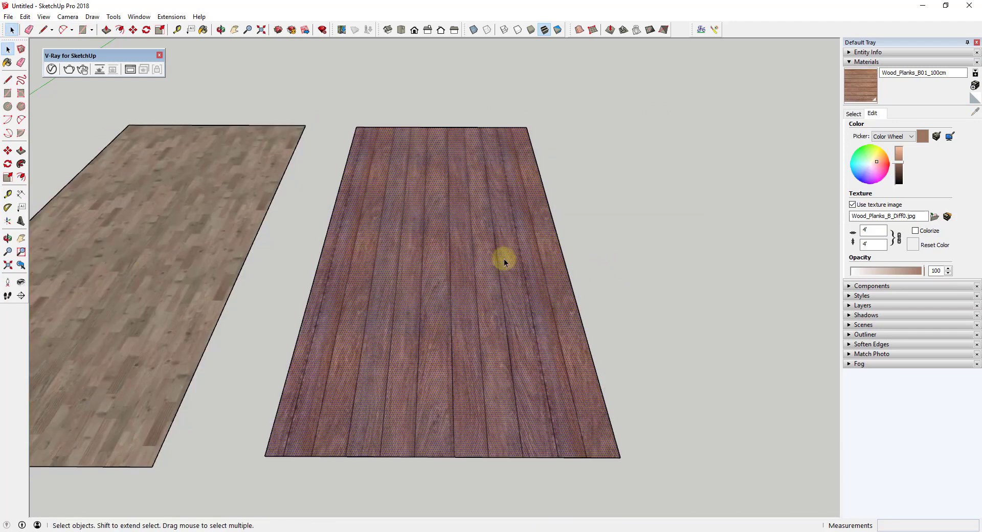
# Step: Check the lengthwise planks in an interactive render from a low close-up view, stop it and move the frame buffer aside
pyautogui.scroll(2, 447, 384)
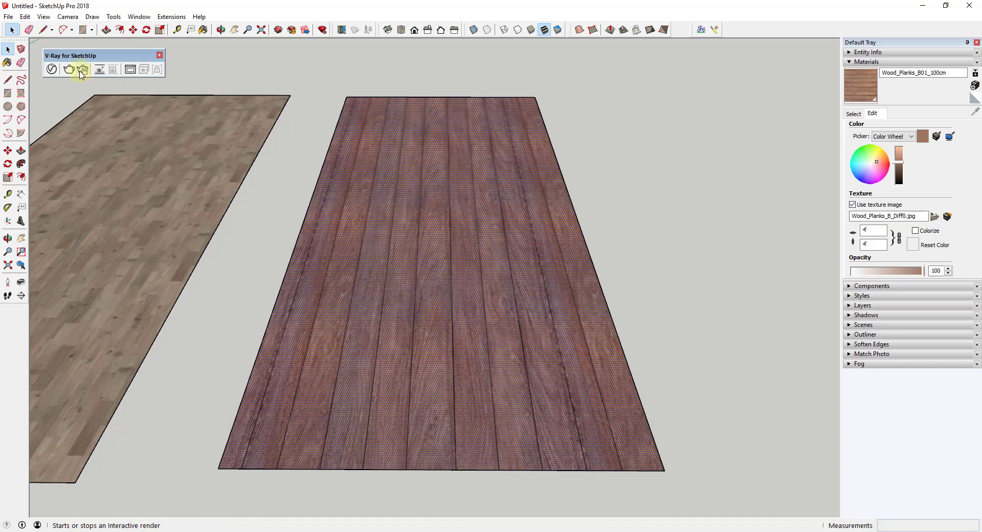
pyautogui.scroll(3, 469, 401)
pyautogui.moveTo(469, 401); pyautogui.dragTo(445, 400, button='middle')
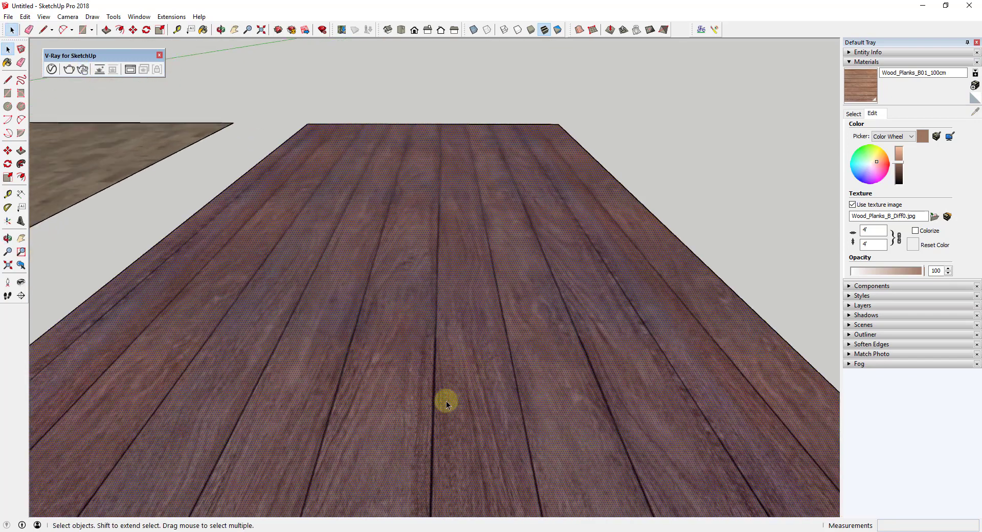
pyautogui.click(81, 69)
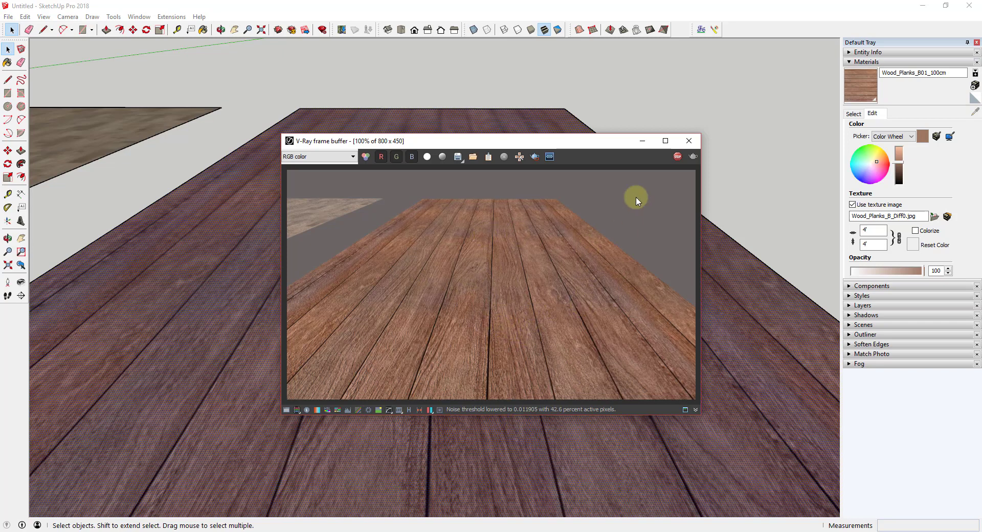
pyautogui.moveTo(498, 483); pyautogui.dragTo(495, 455, button='middle')
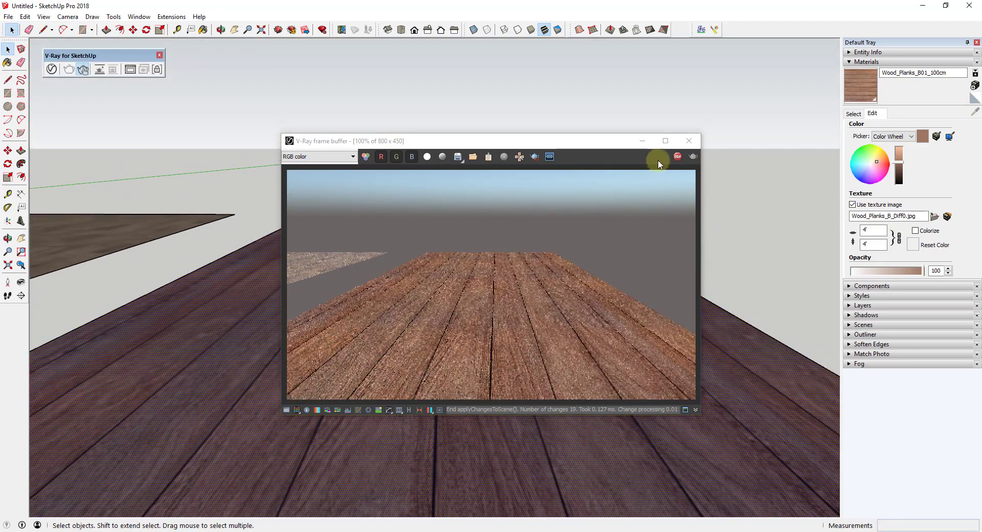
pyautogui.click(679, 156)
pyautogui.moveTo(601, 145); pyautogui.dragTo(823, 64)
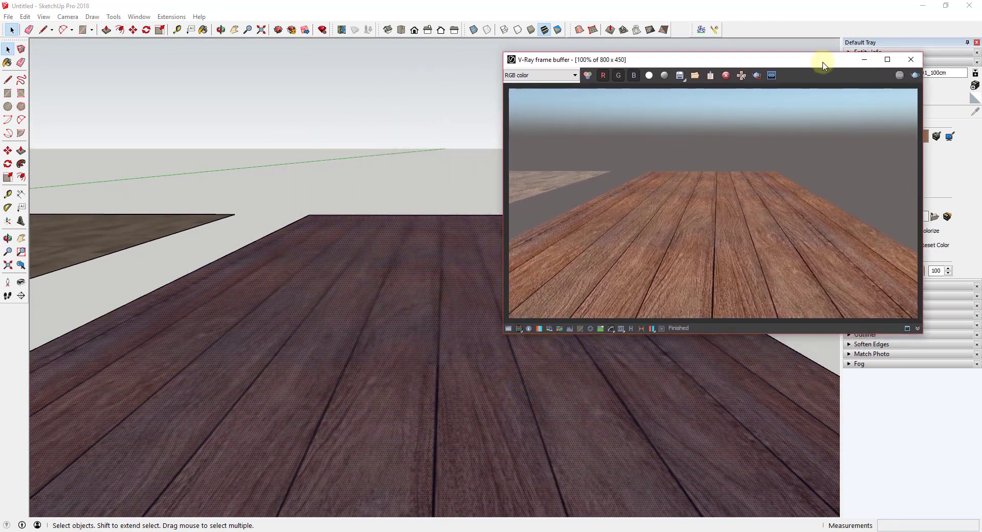
pyautogui.scroll(-3, 414, 304)
pyautogui.moveTo(346, 333)
pyautogui.mouseDown(button='middle')
pyautogui.moveTo(331, 379)
pyautogui.moveTo(373, 201)
pyautogui.moveTo(339, 406)
pyautogui.moveTo(463, 275)
pyautogui.mouseUp(button='middle')
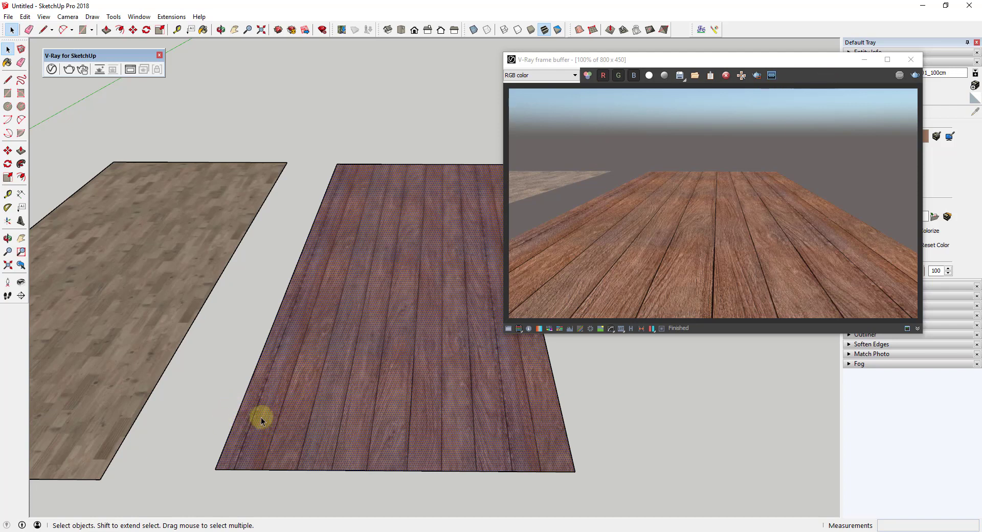
# Step: Close the V-Ray frame buffer and start positioning the texture on the plank rectangle
pyautogui.scroll(2, 244, 444)
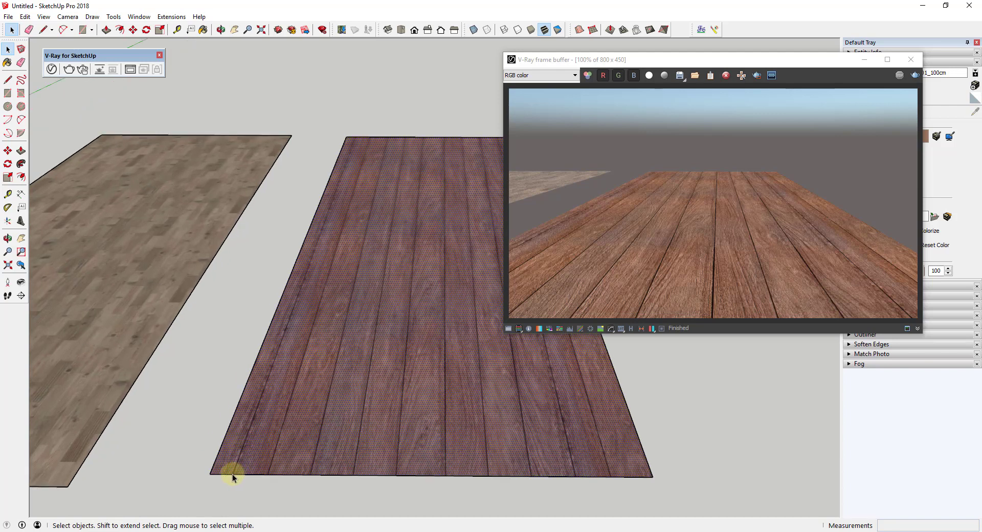
pyautogui.click(910, 59)
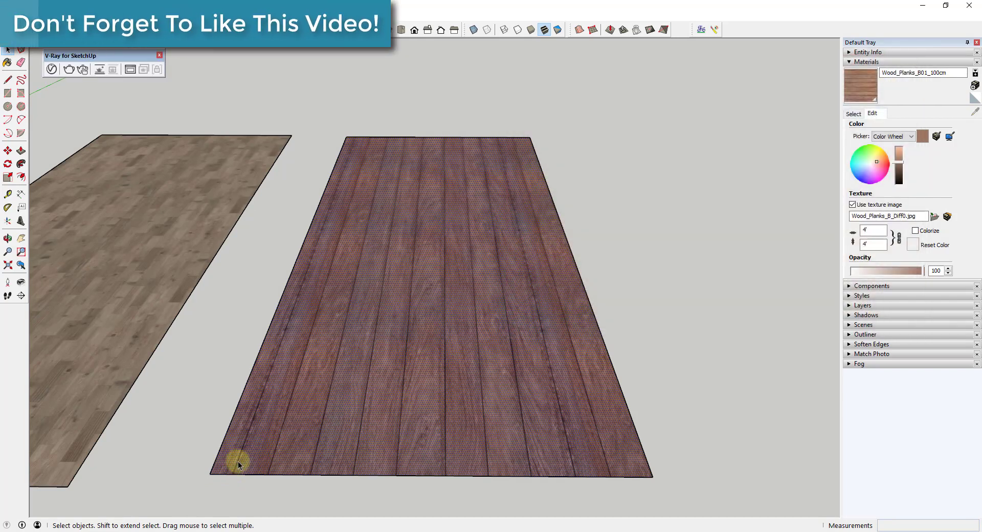
pyautogui.scroll(1, 238, 461)
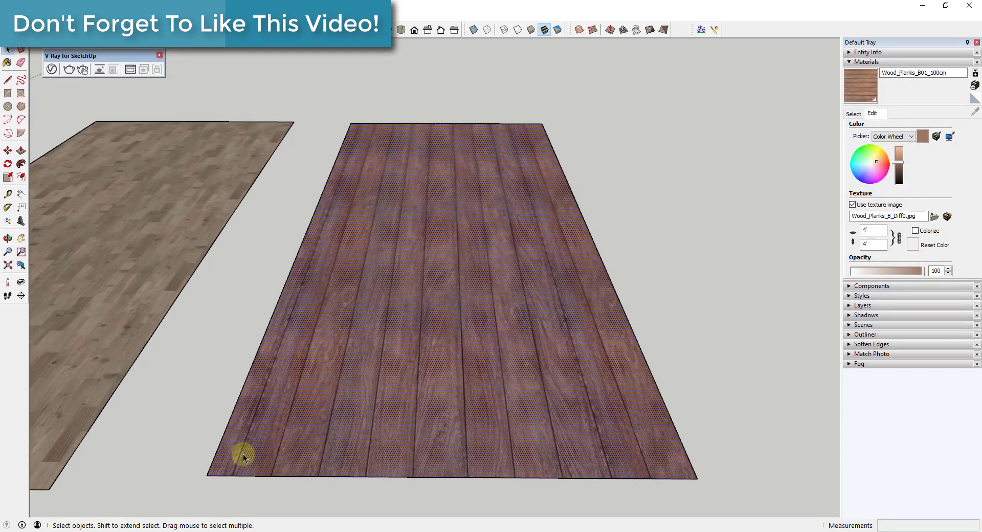
pyautogui.rightClick(332, 369)
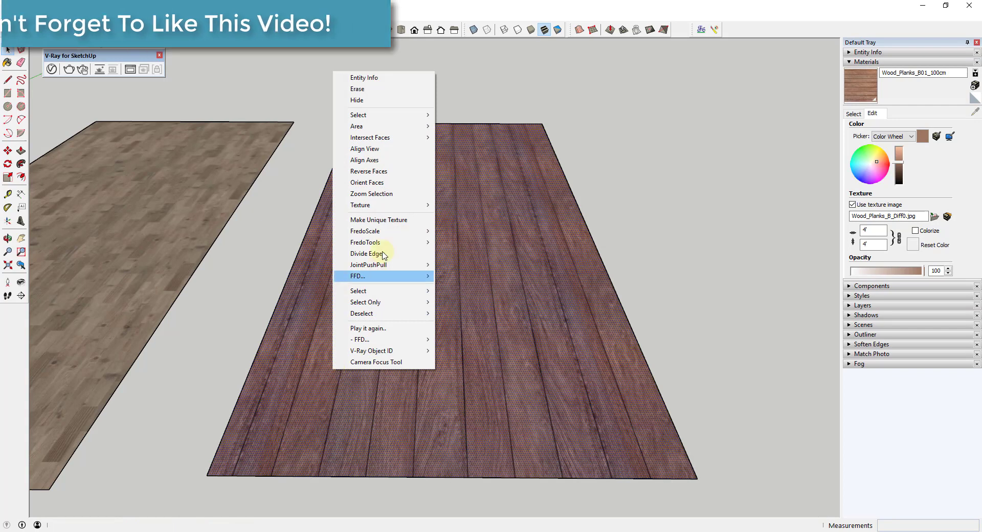
pyautogui.moveTo(384, 204)
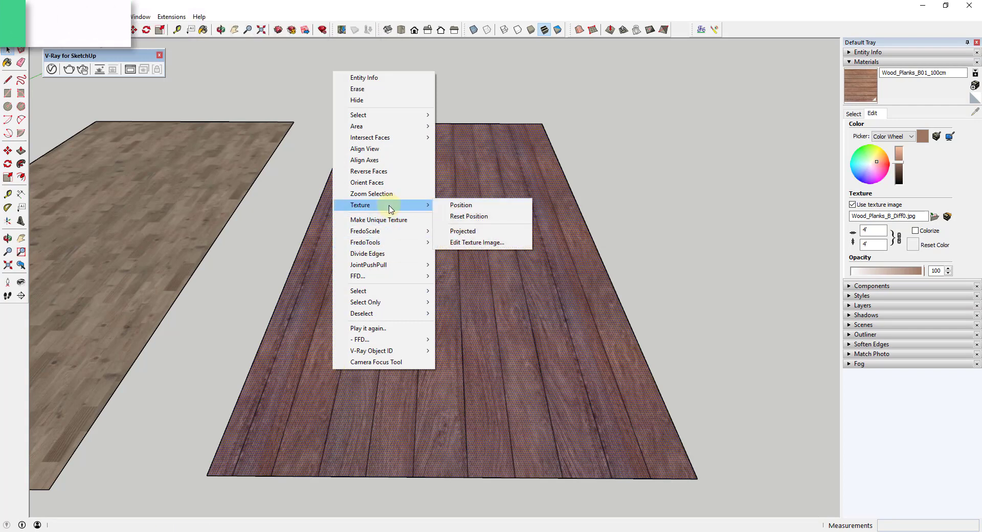
pyautogui.click(461, 205)
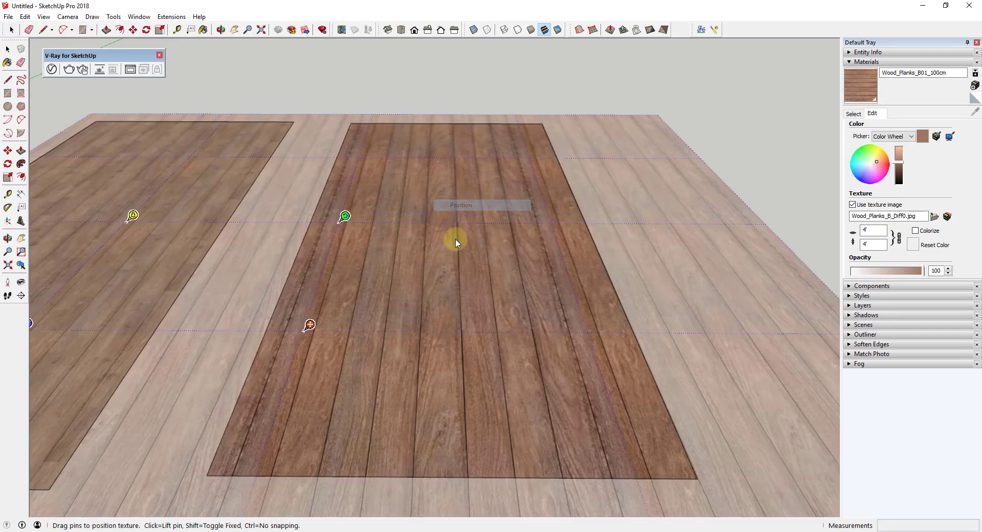
# Step: Relocate the move pin onto the board seam nearest the rectangle's left edge, shift the texture until that seam meets the edge, and finish positioning
pyautogui.click(310, 325)
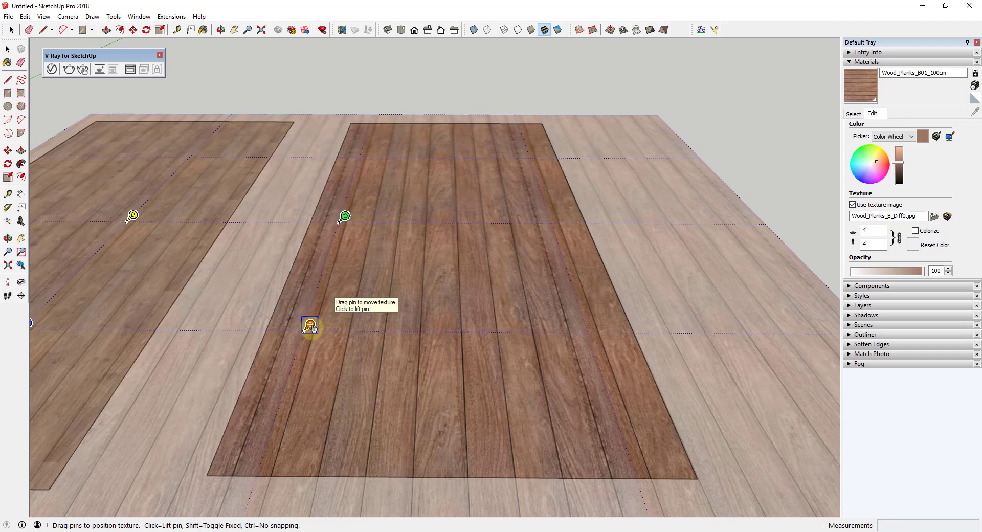
pyautogui.click(310, 325)
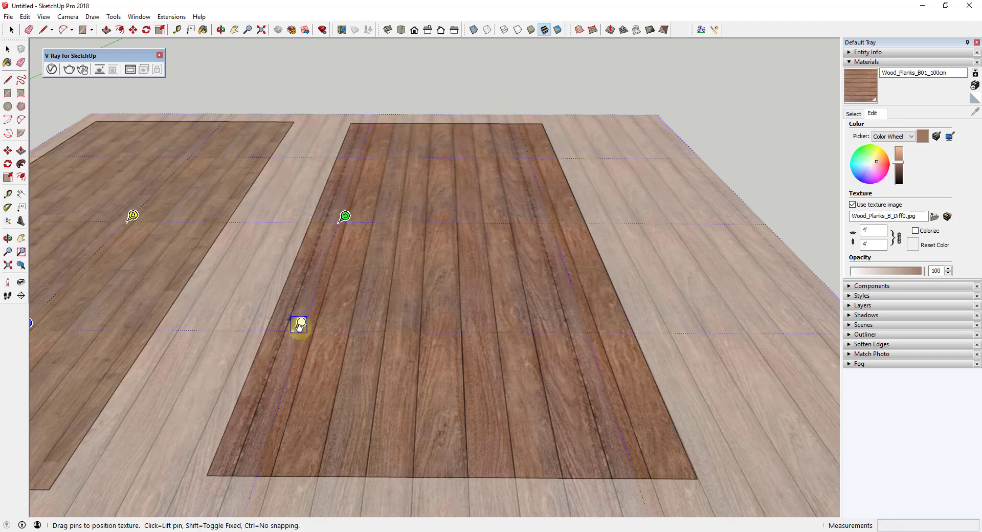
pyautogui.scroll(6, 290, 327)
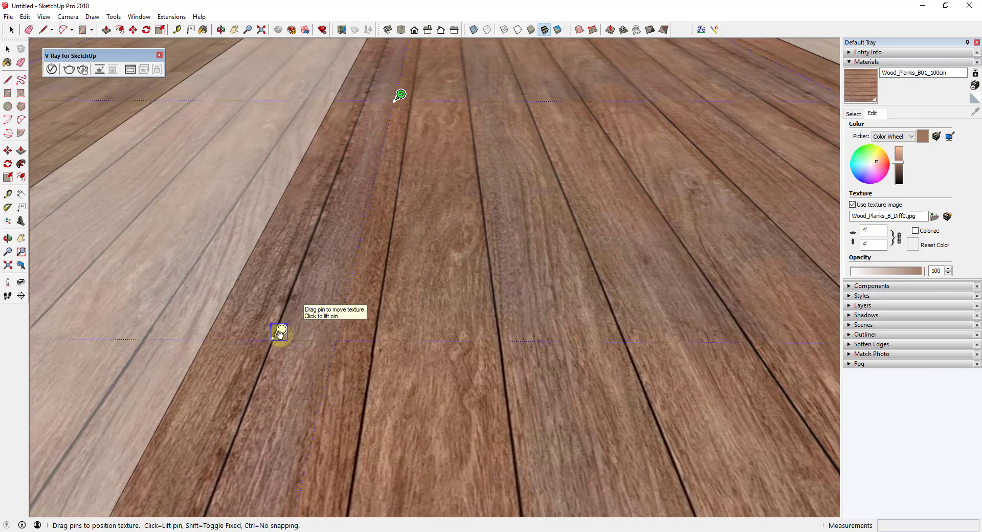
pyautogui.scroll(5, 279, 332)
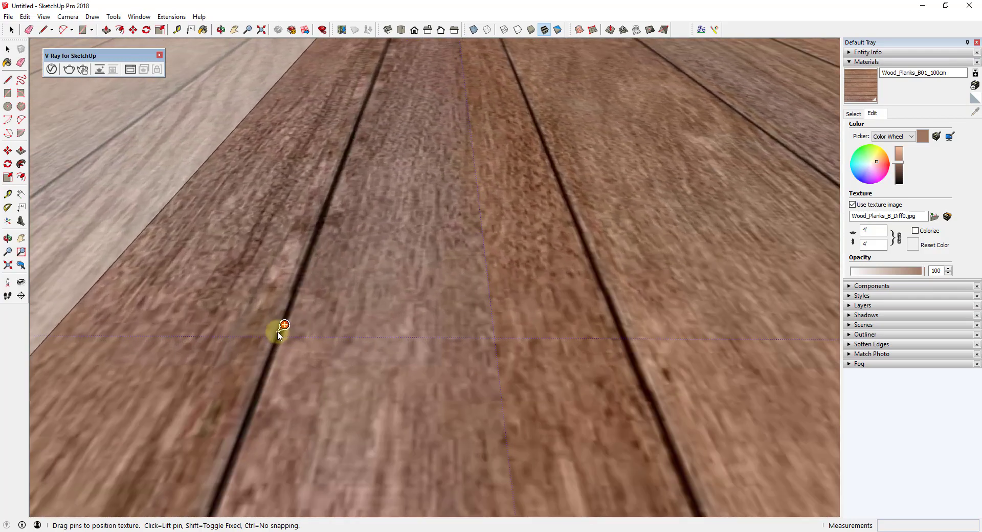
pyautogui.scroll(-5, 371, 330)
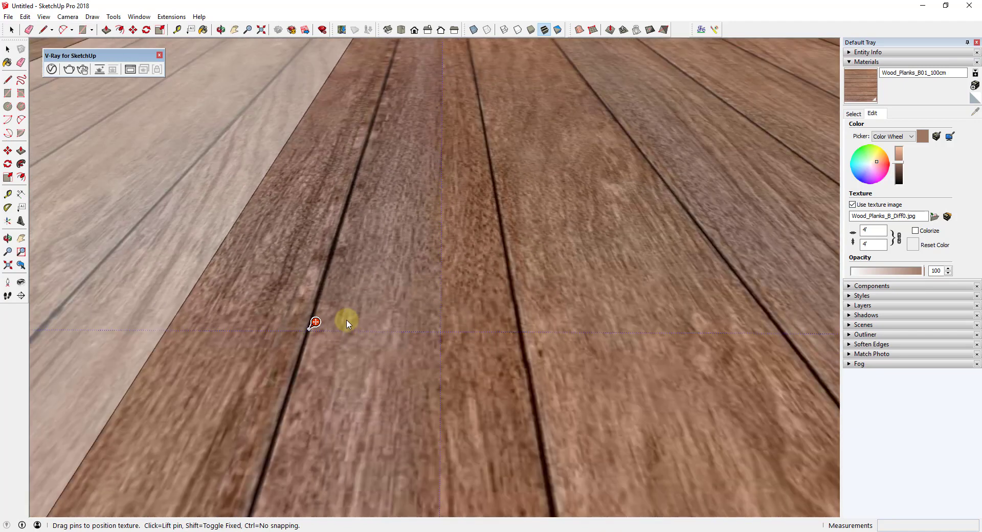
pyautogui.moveTo(332, 318); pyautogui.dragTo(261, 320)
pyautogui.scroll(-5, 344, 266)
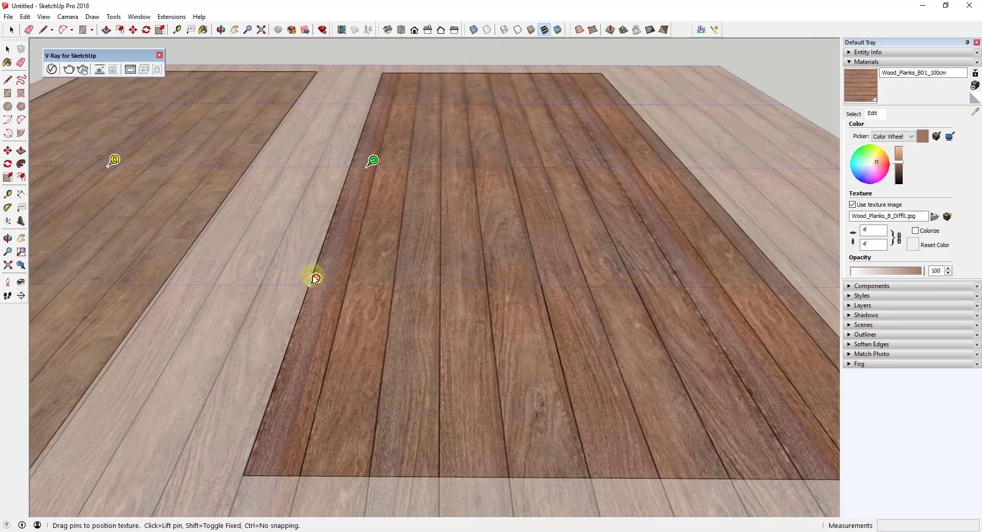
pyautogui.press('Return')
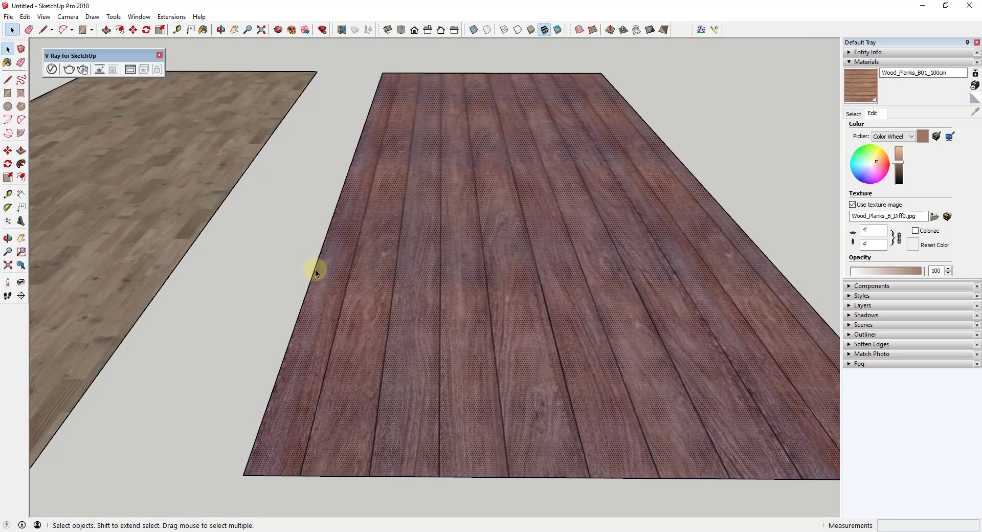
# Step: Reposition the plank texture: place the scale/rotate pin on the seam nearest the rectangle's right edge, stretch the texture to that edge, and finish
pyautogui.moveTo(315, 269); pyautogui.dragTo(506, 279, button='middle')
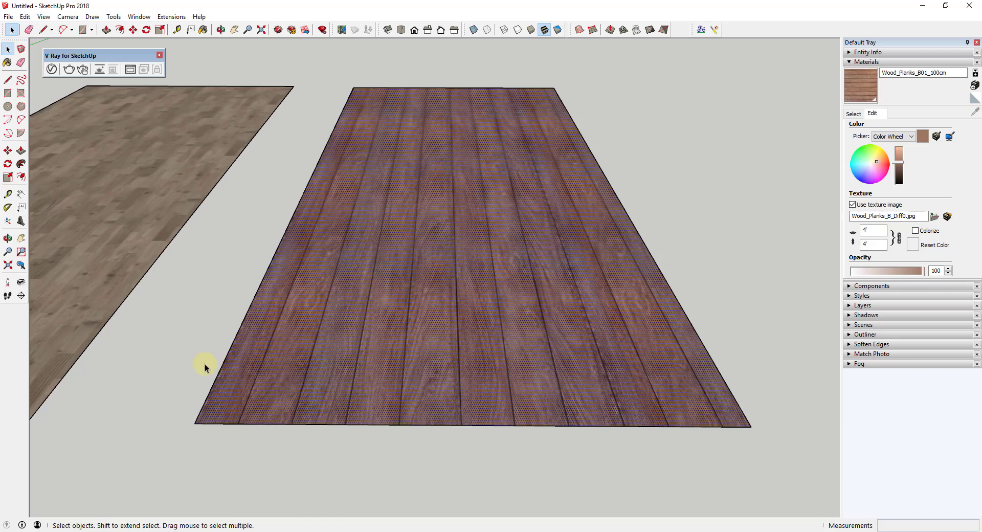
pyautogui.rightClick(614, 254)
pyautogui.moveTo(660, 372)
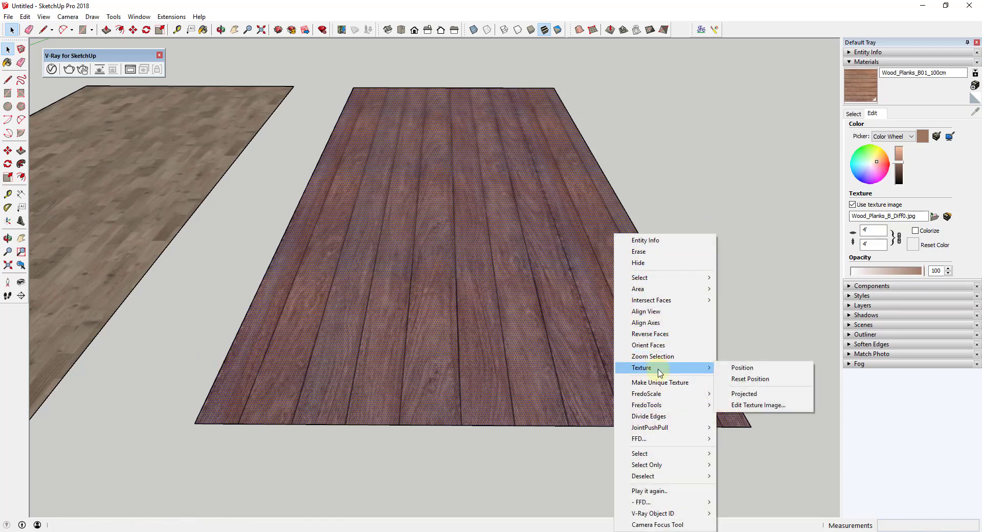
pyautogui.click(742, 368)
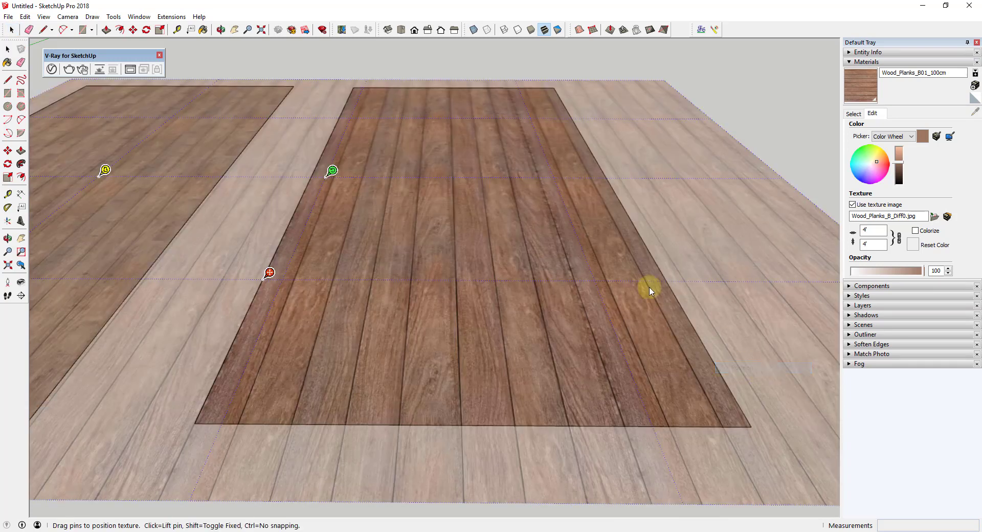
pyautogui.click(332, 171)
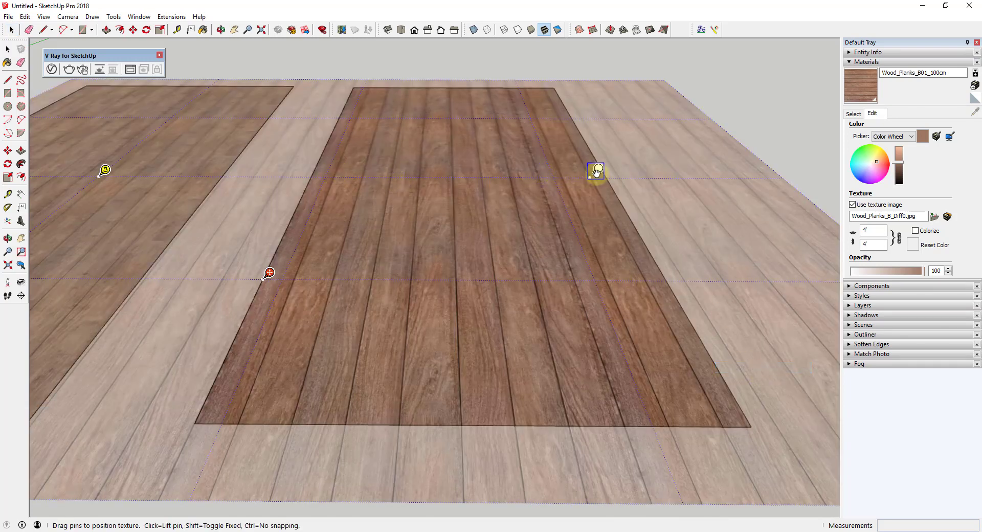
pyautogui.scroll(4, 595, 172)
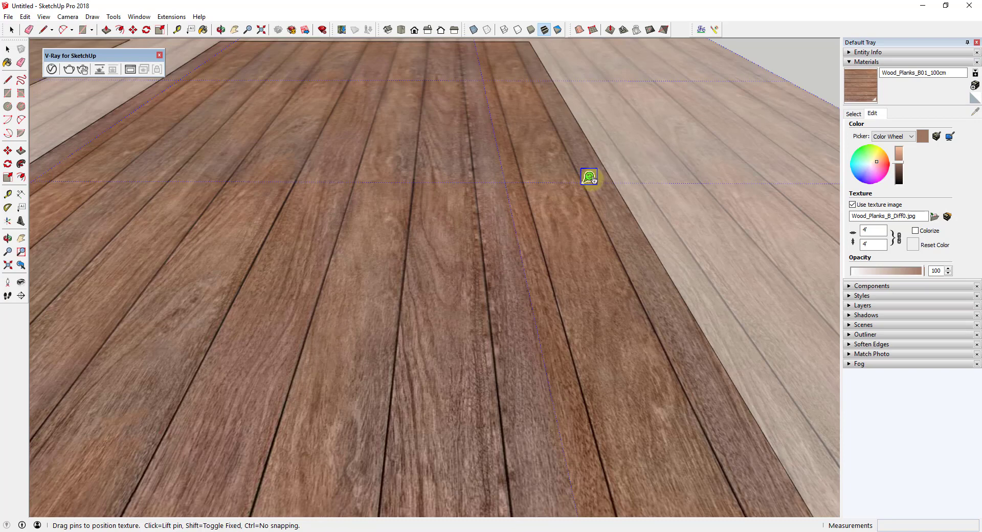
pyautogui.moveTo(589, 178); pyautogui.dragTo(616, 168)
pyautogui.press('Return')
# Step: Check the edge-aligned planks in an interactive render, both from a low close-up and with the near edge in view, and stop the render
pyautogui.scroll(-8, 594, 178)
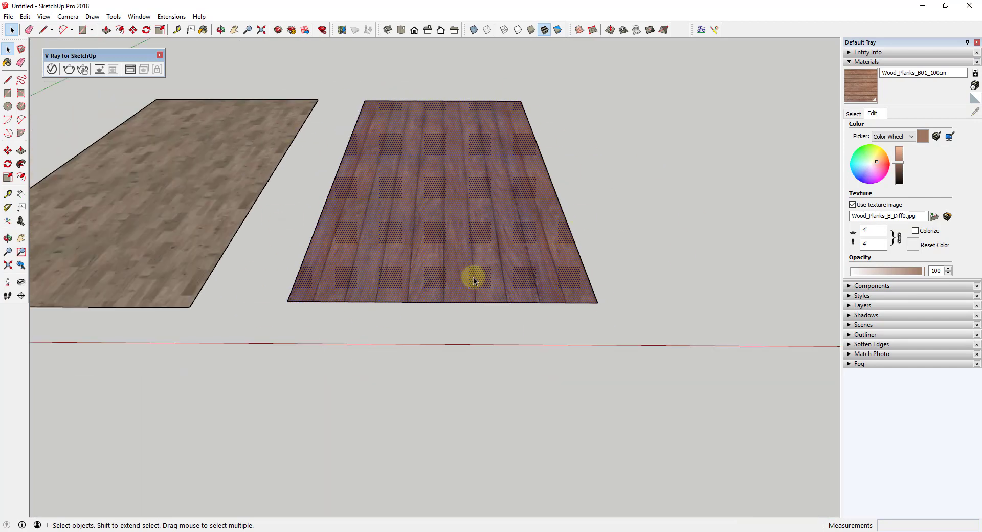
pyautogui.scroll(6, 388, 221)
pyautogui.scroll(-1, 416, 189)
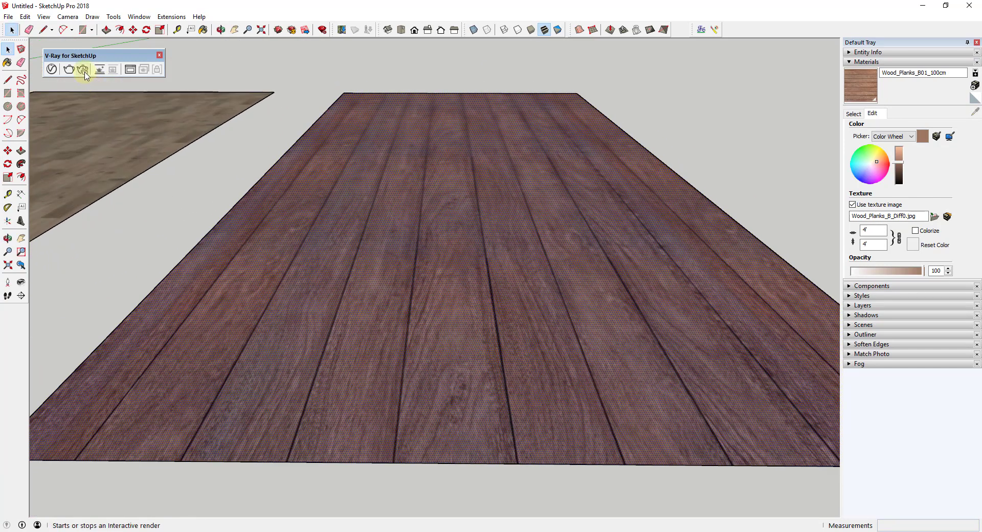
pyautogui.click(84, 72)
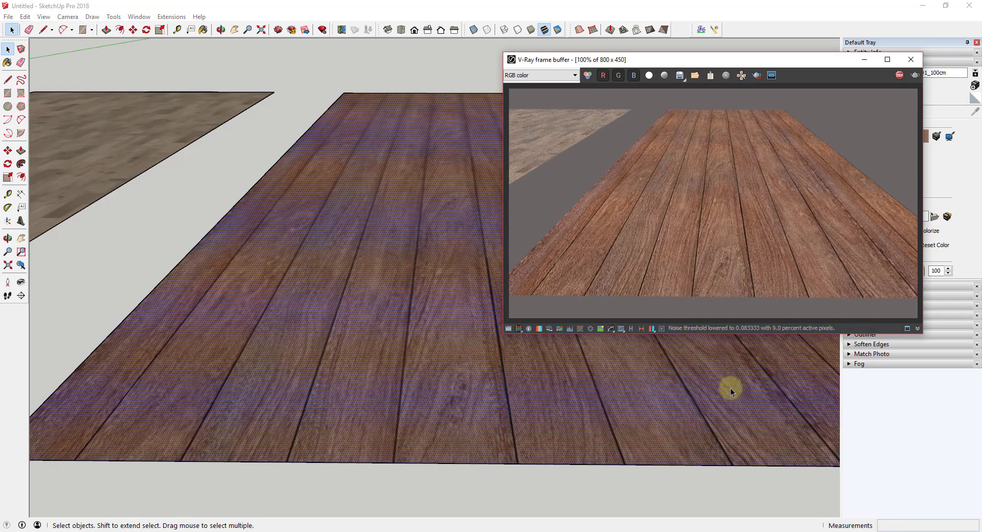
pyautogui.scroll(5, 730, 387)
pyautogui.moveTo(546, 385)
pyautogui.mouseDown(button='middle')
pyautogui.moveTo(508, 344)
pyautogui.moveTo(408, 341)
pyautogui.mouseUp(button='middle')
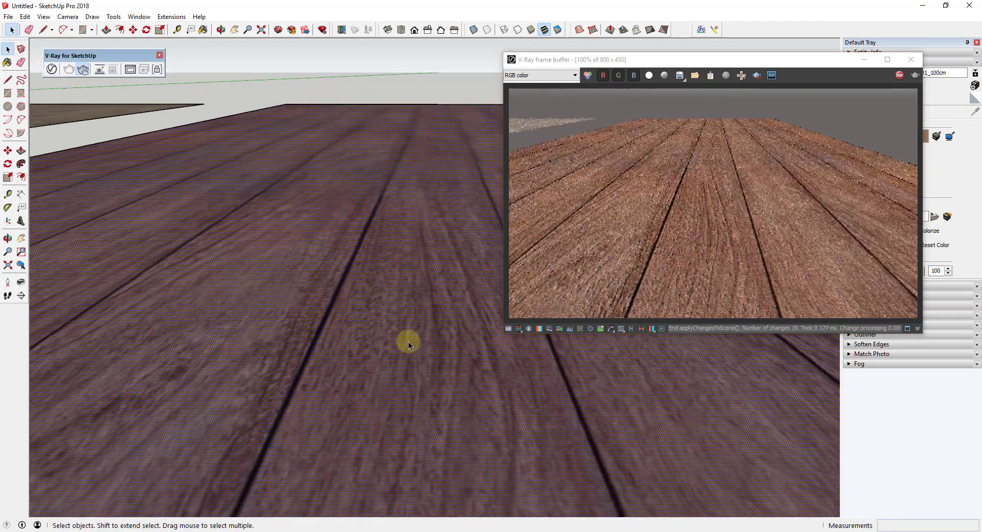
pyautogui.scroll(-4, 461, 384)
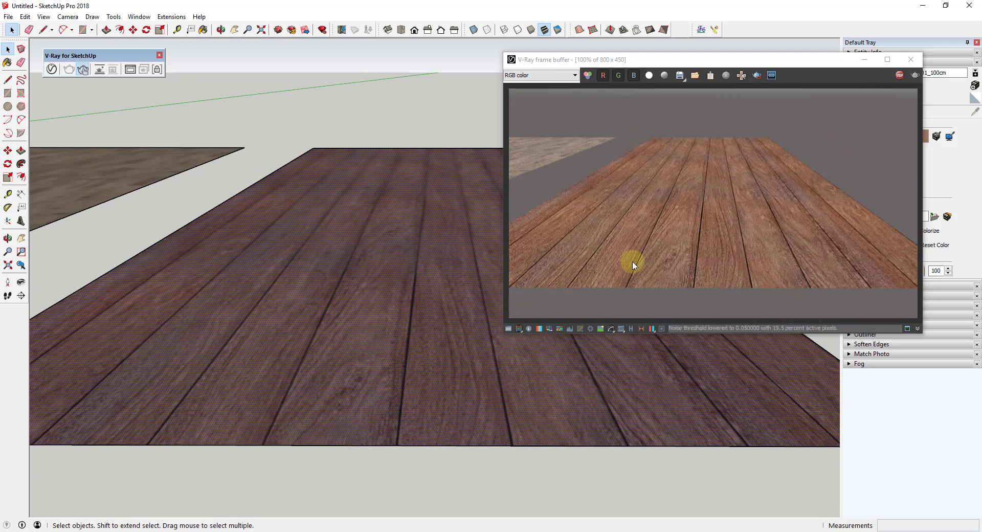
pyautogui.click(899, 76)
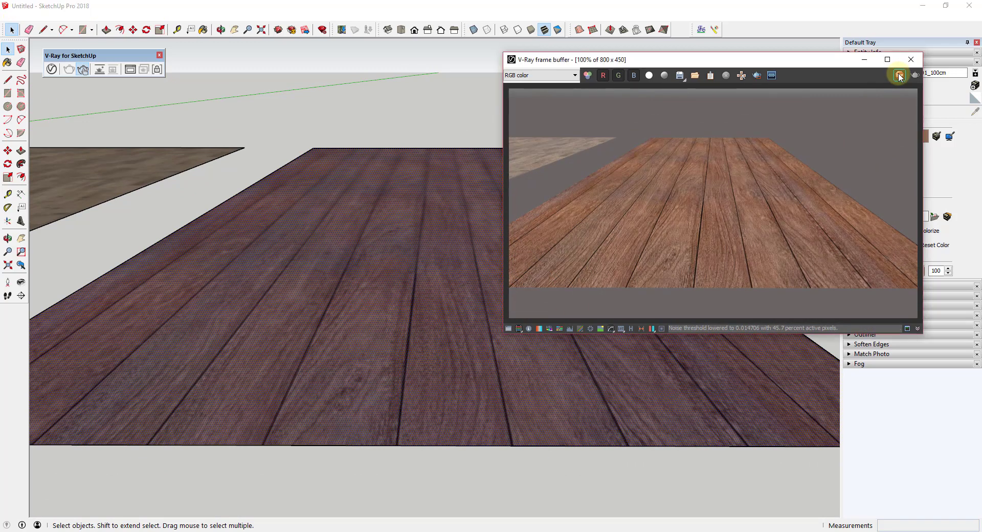